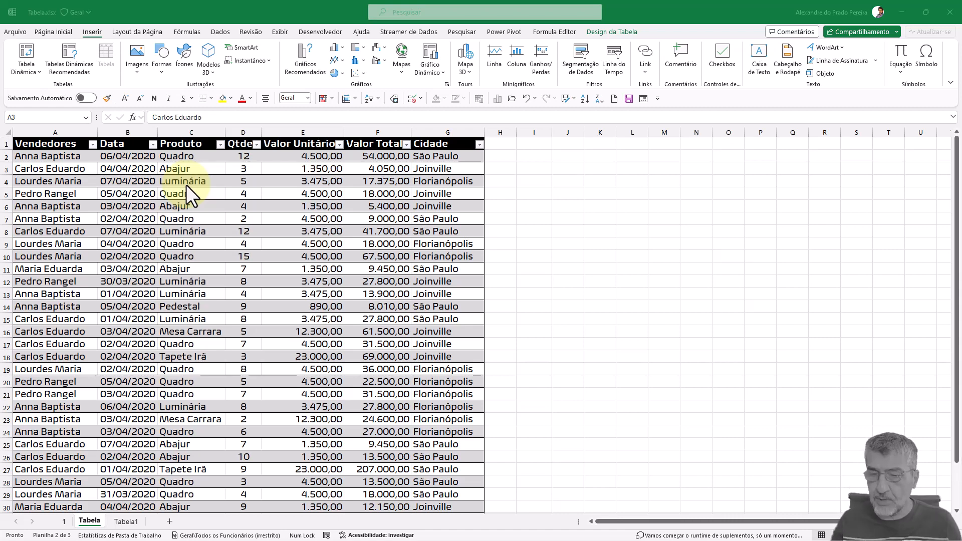
# - Add an empty row above the Total row of the sales table, and undo the insertion
pyautogui.click(116, 184)
pyautogui.click(205, 206)
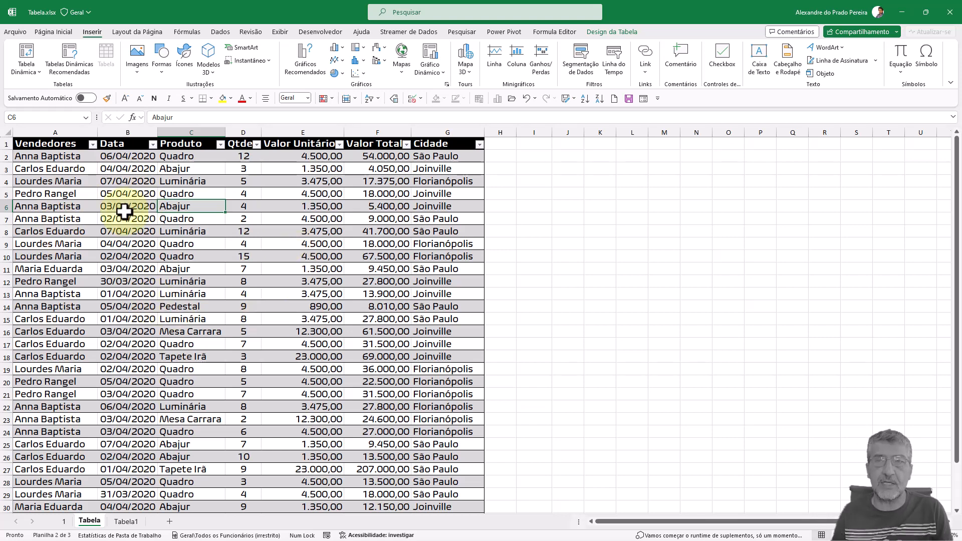
pyautogui.scroll(-4, 124, 212)
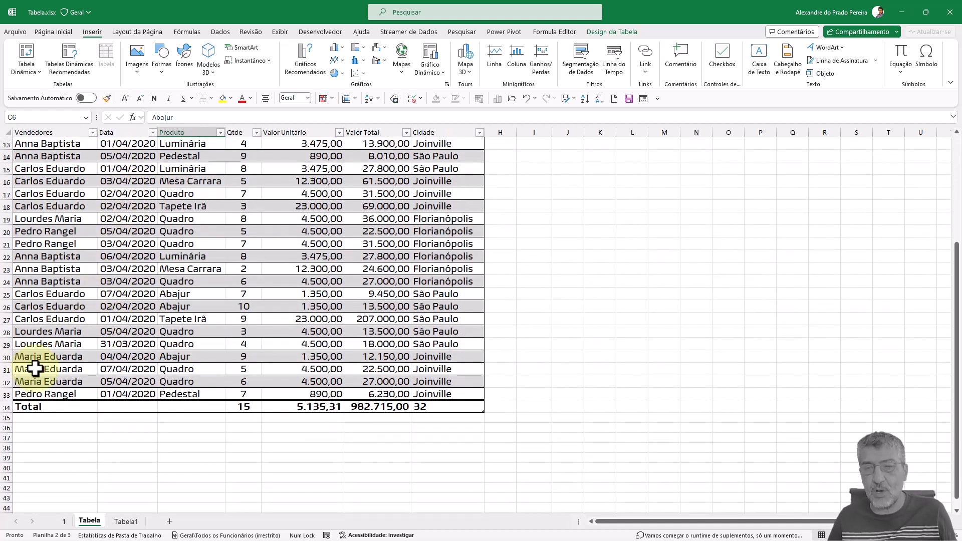
pyautogui.click(449, 391)
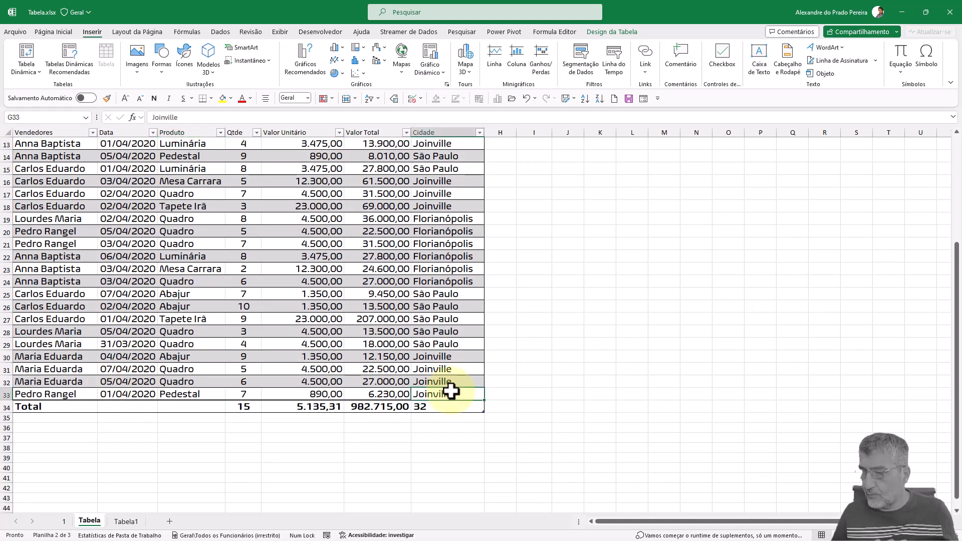
pyautogui.press('Down')
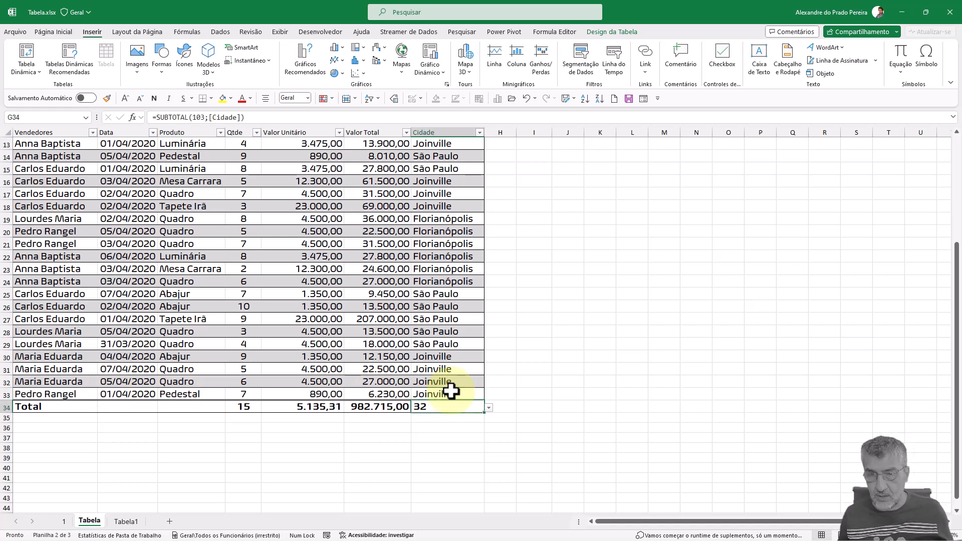
pyautogui.click(451, 391)
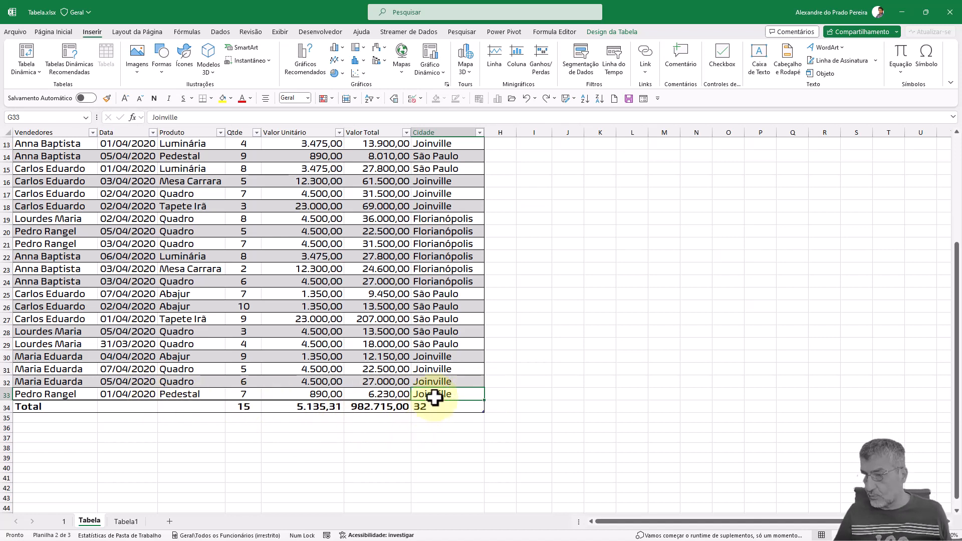
pyautogui.press('Tab')
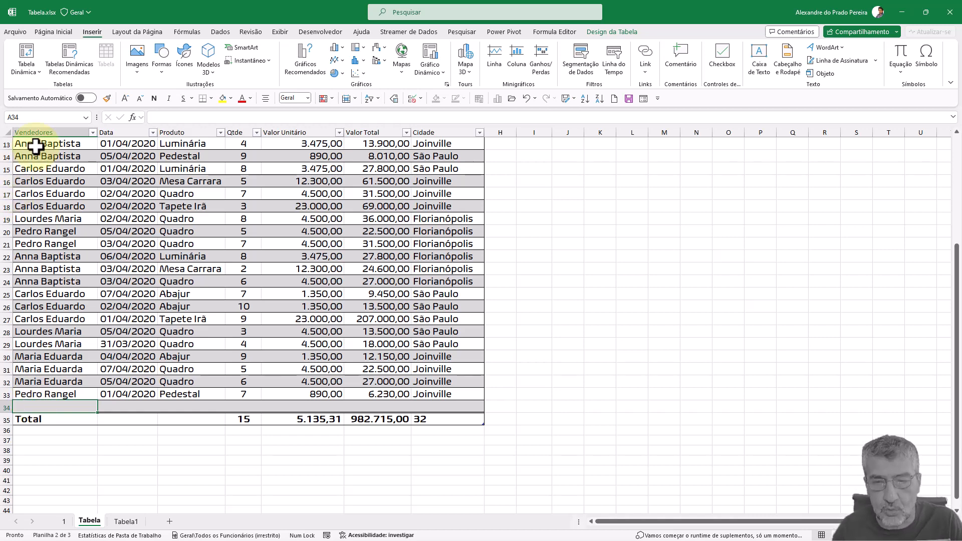
pyautogui.hotkey('ctrl', 'z')
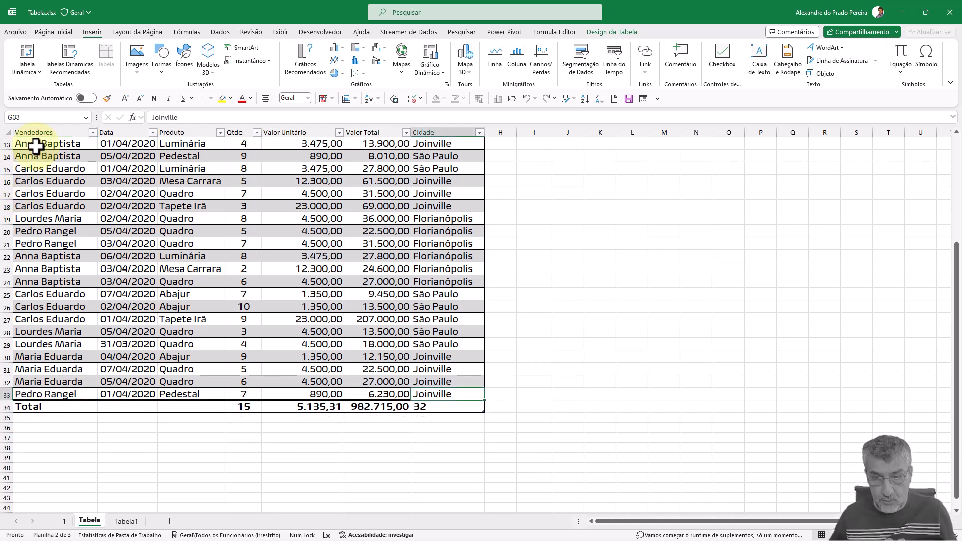
# - Convert the tbVendas table into a normal range and confirm the conversion
pyautogui.click(164, 249)
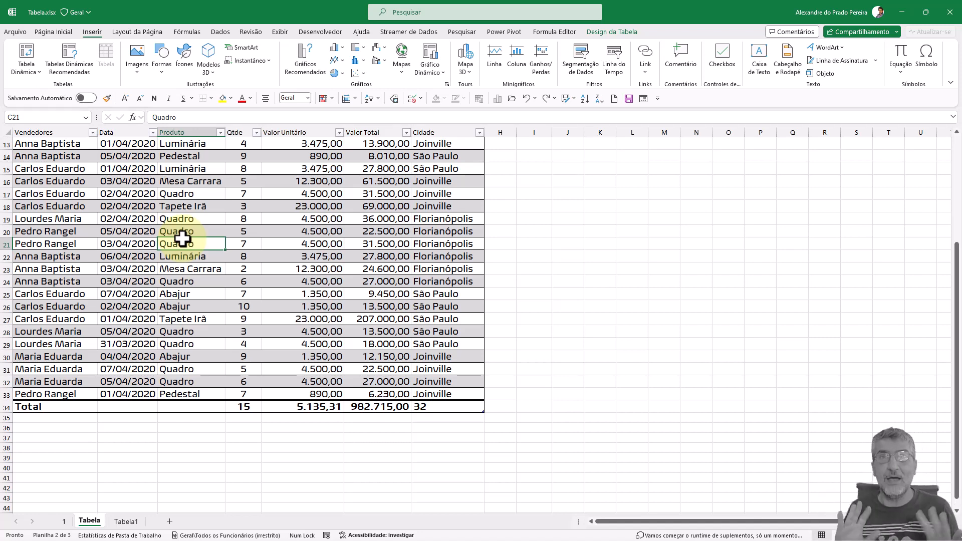
pyautogui.click(131, 156)
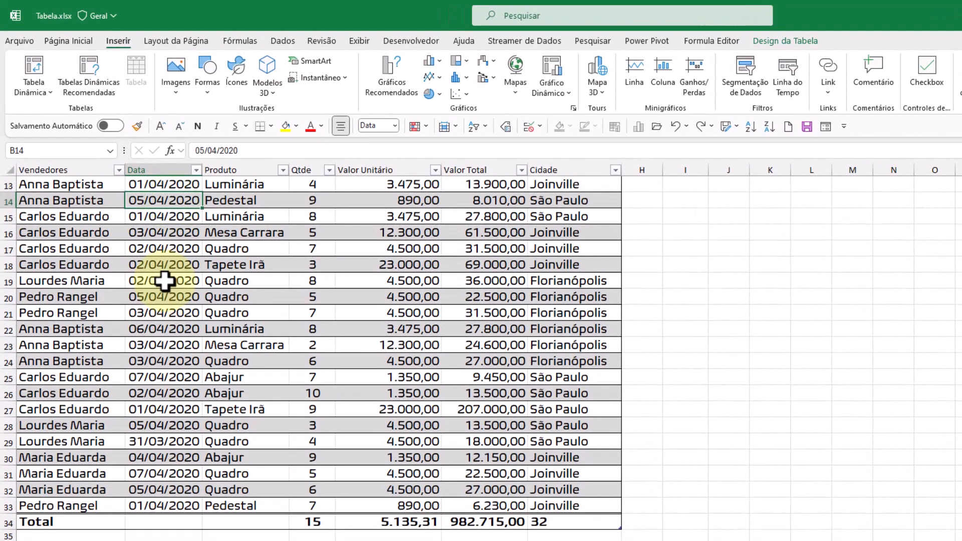
pyautogui.click(783, 42)
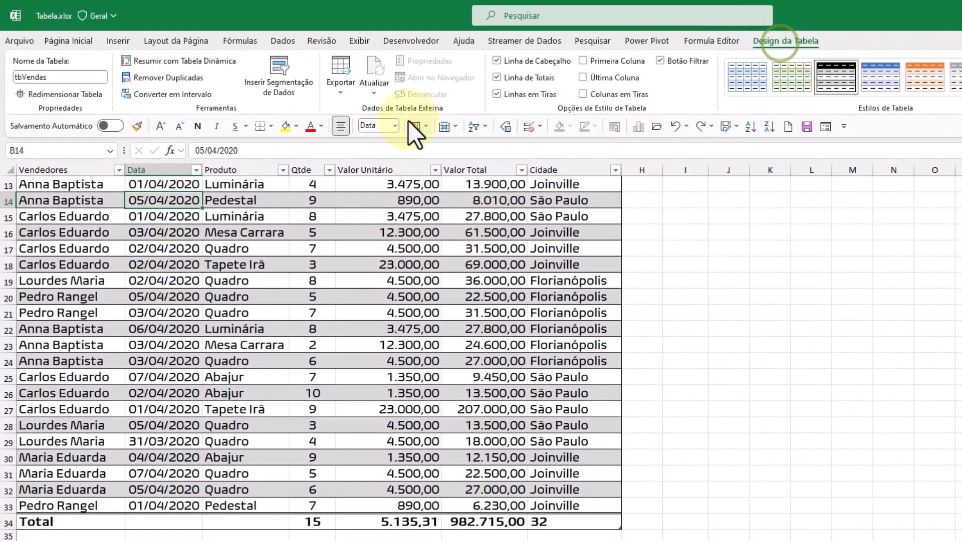
pyautogui.hotkey('ctrl', '2')
pyautogui.moveTo(115, 84)
pyautogui.mouseDown()
pyautogui.moveTo(174, 105)
pyautogui.moveTo(230, 105)
pyautogui.mouseUp()
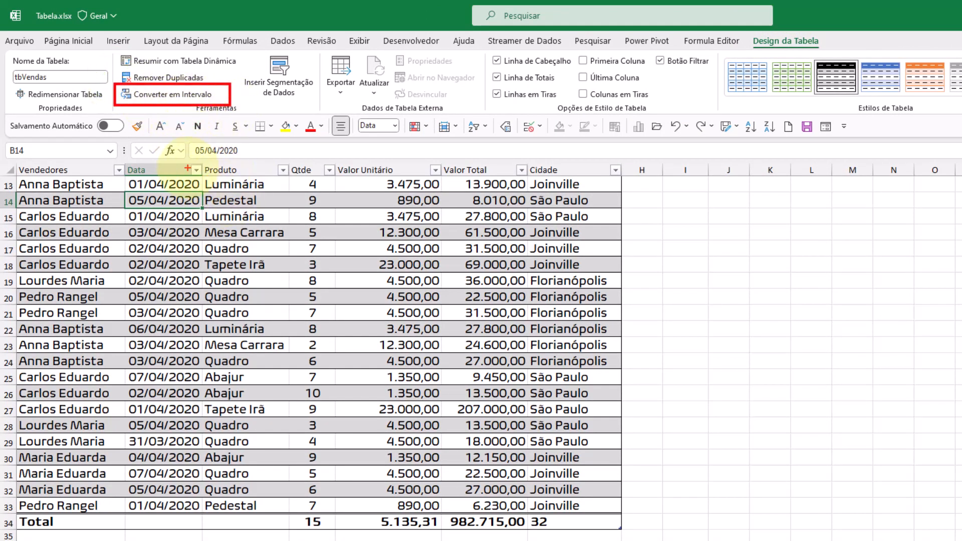
pyautogui.press('Escape')
pyautogui.click(163, 94)
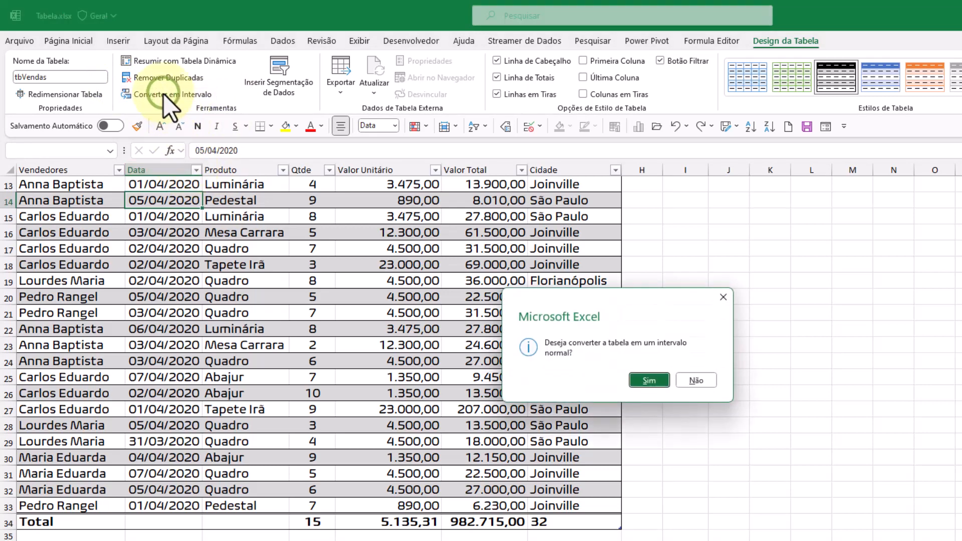
pyautogui.moveTo(567, 295); pyautogui.dragTo(335, 185)
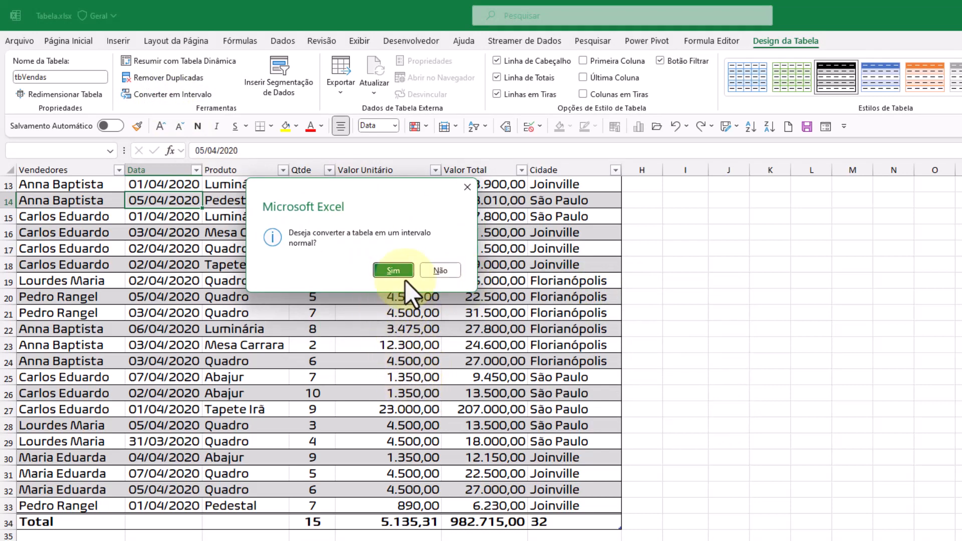
pyautogui.click(393, 271)
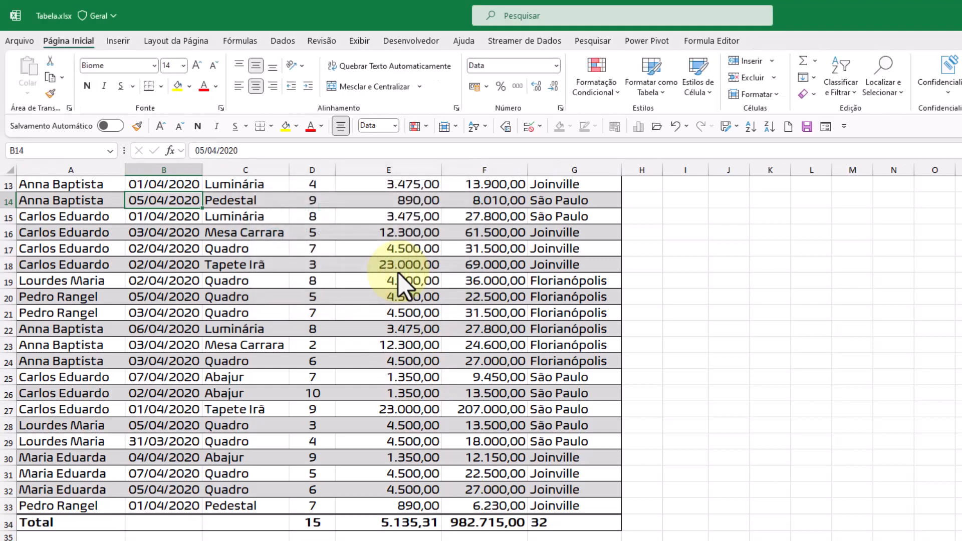
# - Examine the converted range's header row, its data cells and the Total row's Valor Unitário formula
pyautogui.click(216, 281)
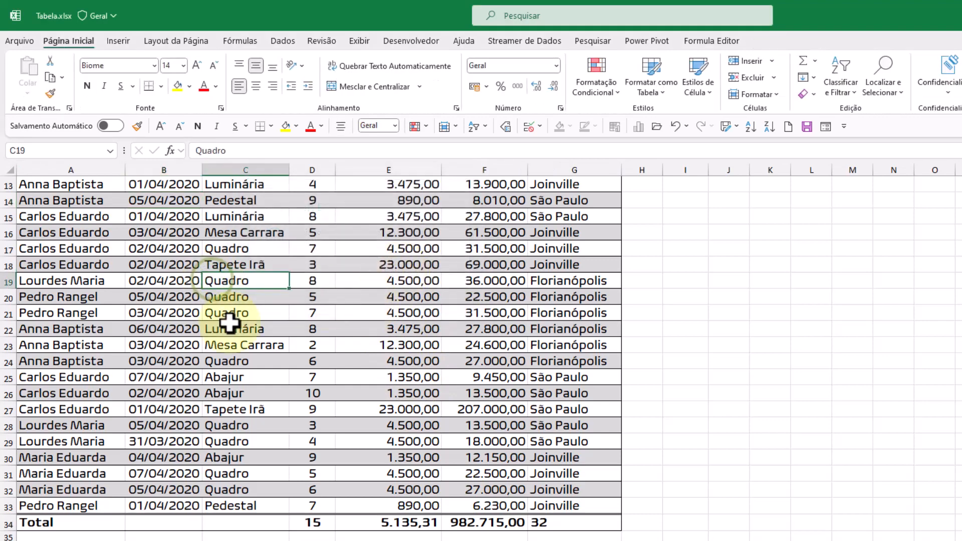
pyautogui.scroll(4, 229, 323)
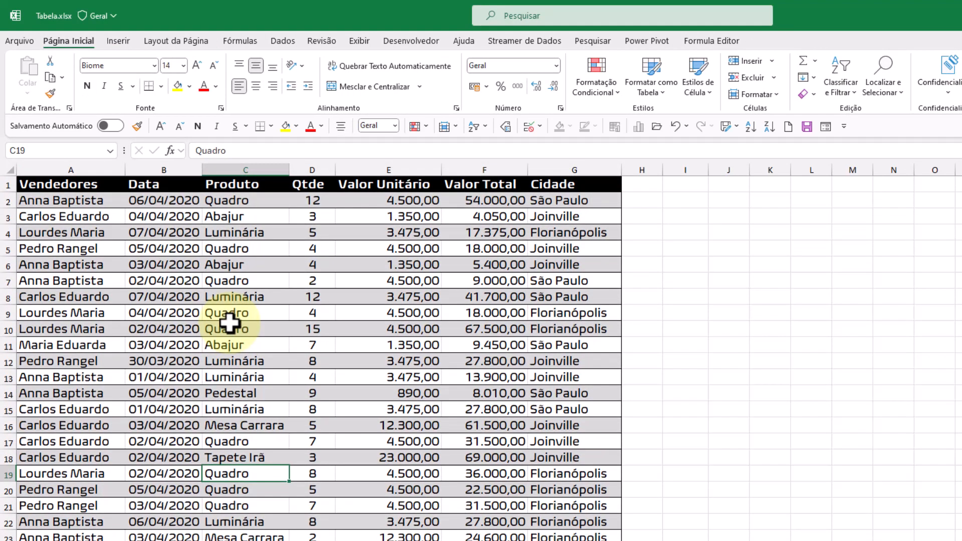
pyautogui.scroll(-6, 230, 323)
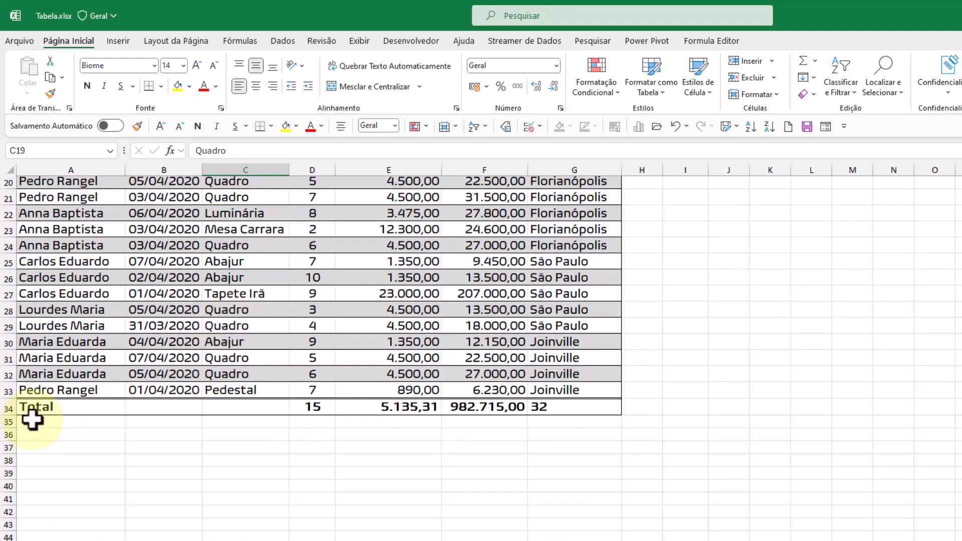
pyautogui.click(404, 411)
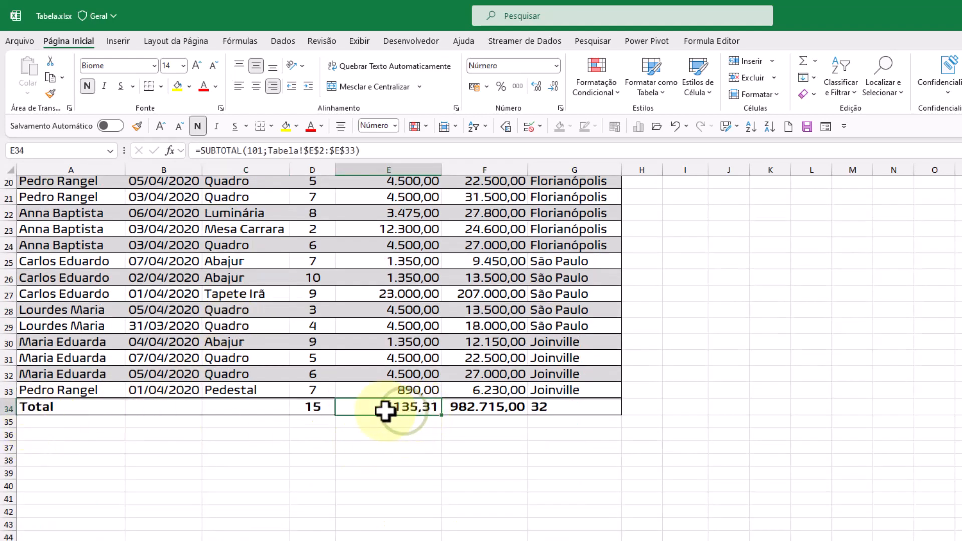
pyautogui.click(348, 342)
pyautogui.scroll(6, 348, 342)
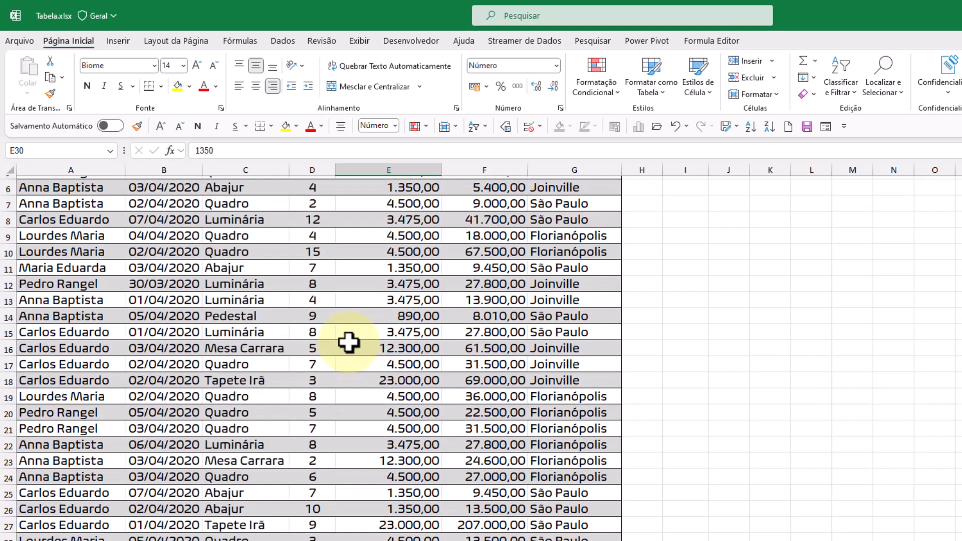
pyautogui.click(369, 300)
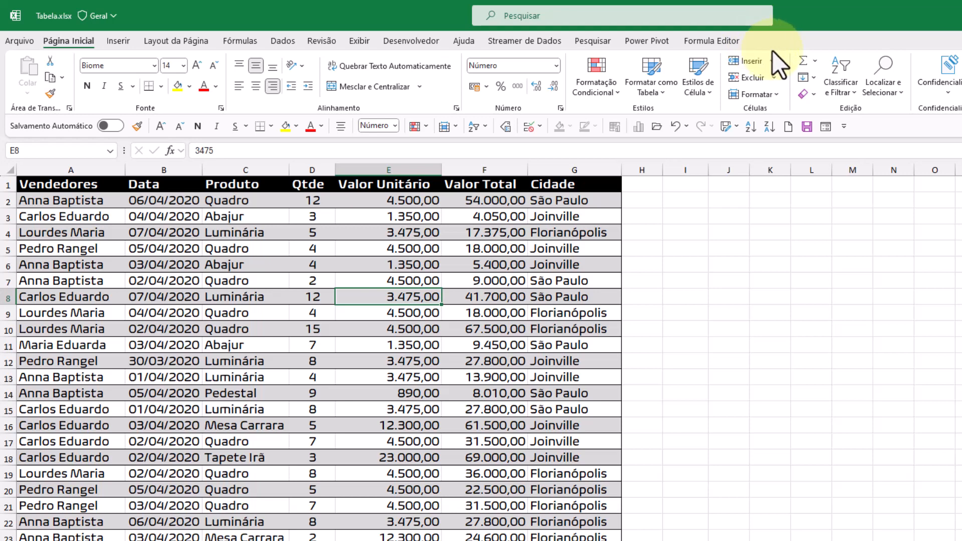
pyautogui.click(144, 250)
pyautogui.click(187, 216)
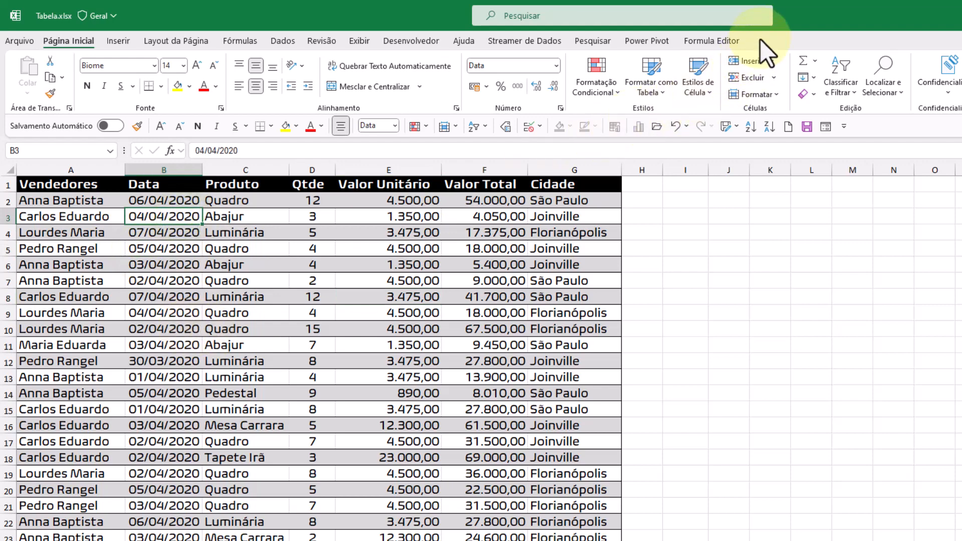
pyautogui.click(150, 309)
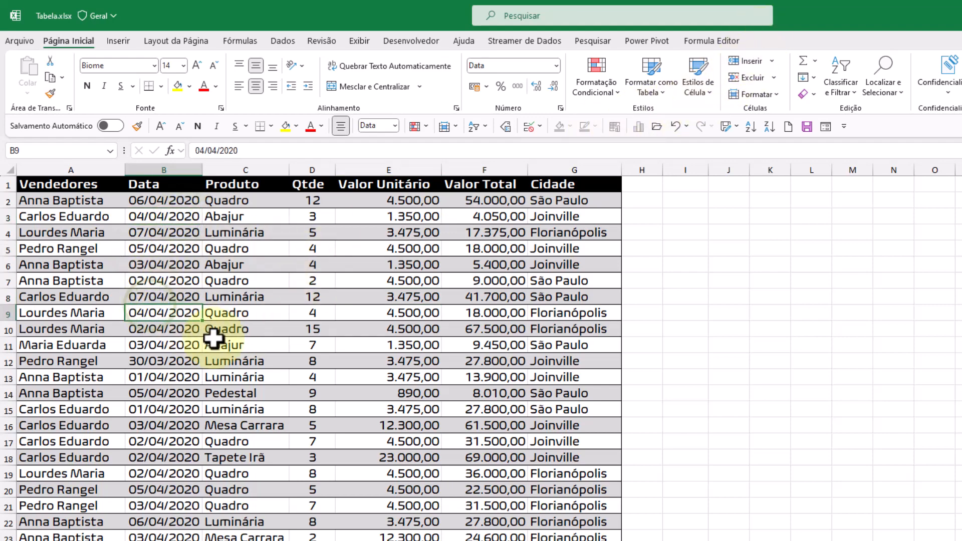
# - Delete the entire Total row, row 34, below the sales data
pyautogui.scroll(-3, 213, 339)
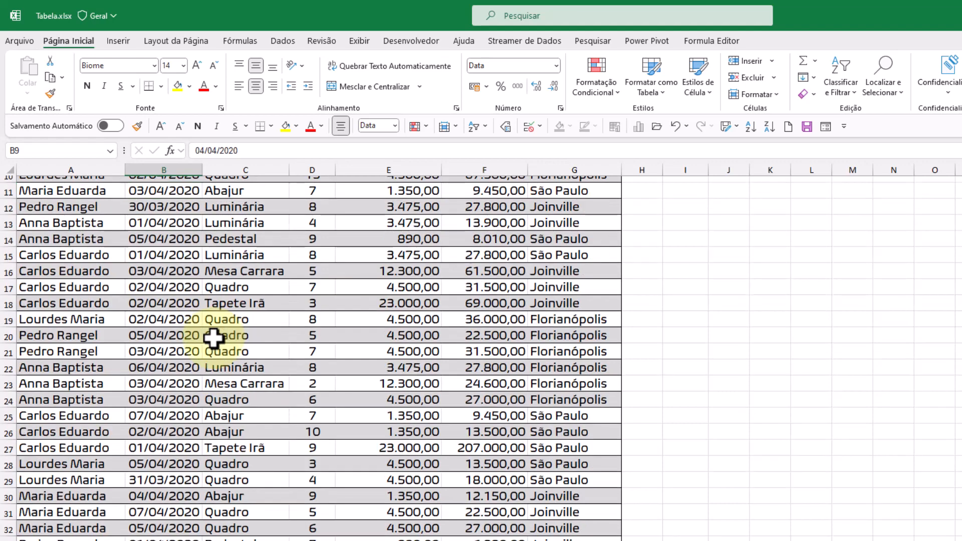
pyautogui.scroll(-3, 214, 338)
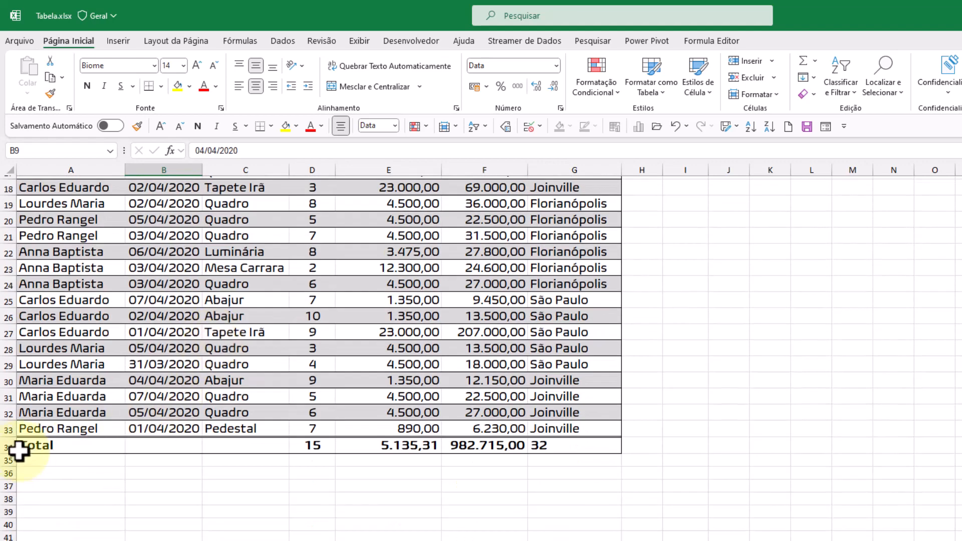
pyautogui.click(7, 449)
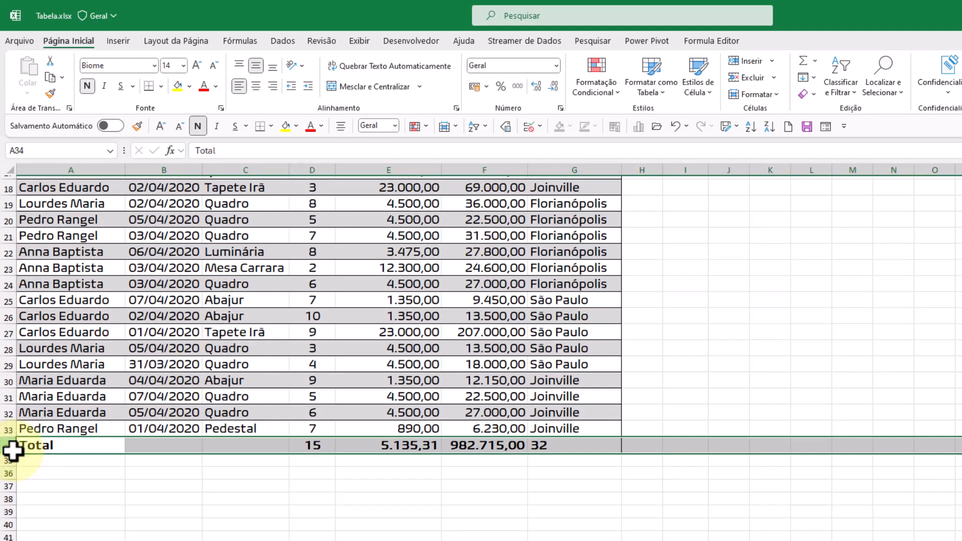
pyautogui.hotkey('ctrl', '-')
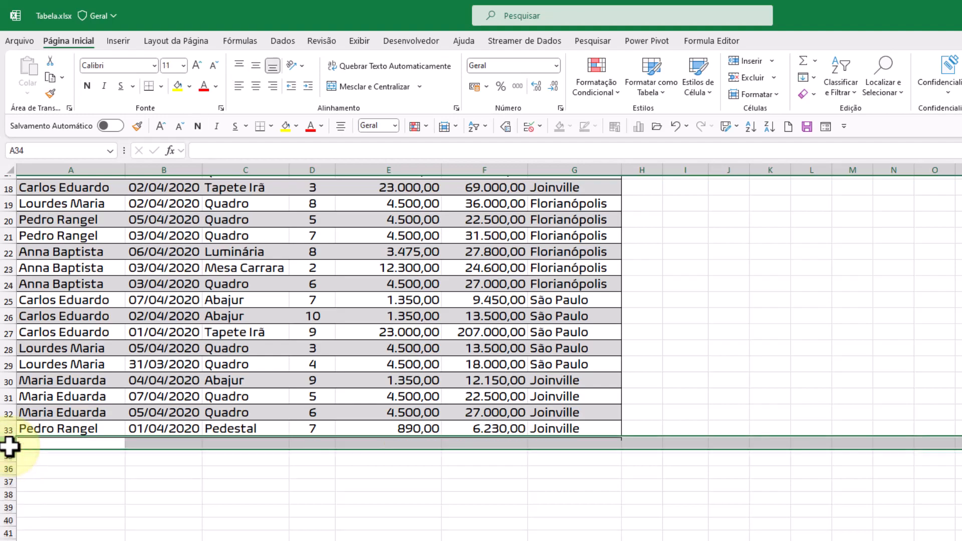
pyautogui.click(266, 363)
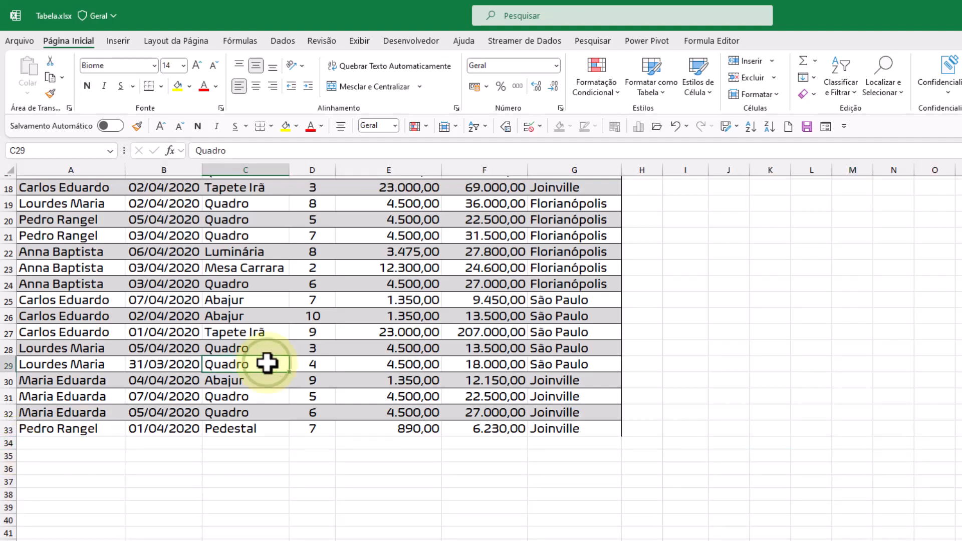
pyautogui.scroll(6, 266, 362)
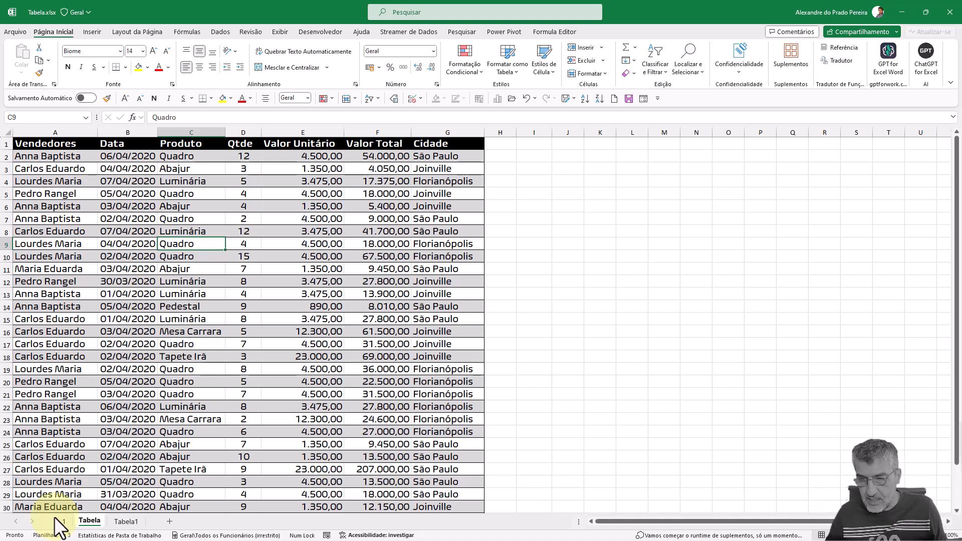
# - Add a new worksheet placed before the Tabela sheet and name it TD
pyautogui.click(168, 518)
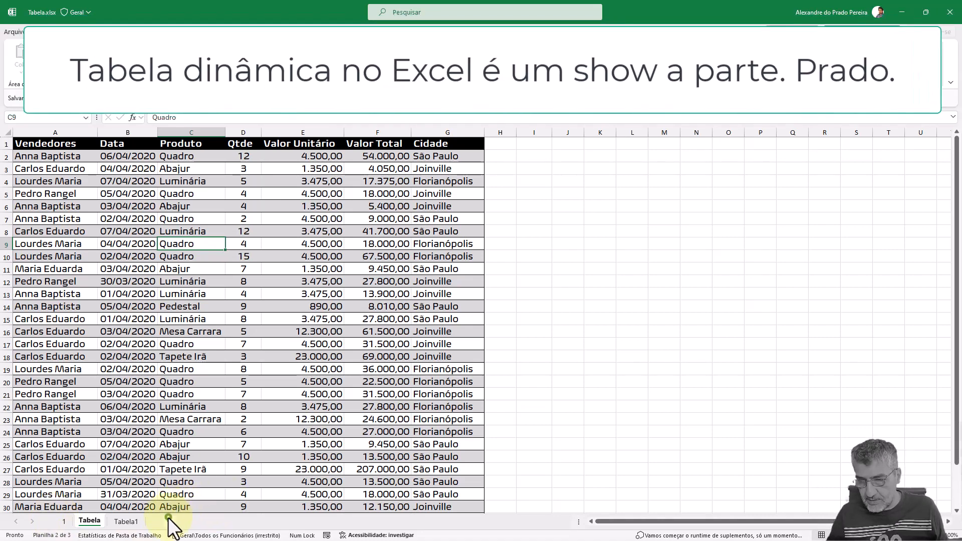
pyautogui.moveTo(107, 525); pyautogui.dragTo(96, 524)
pyautogui.doubleClick(94, 524)
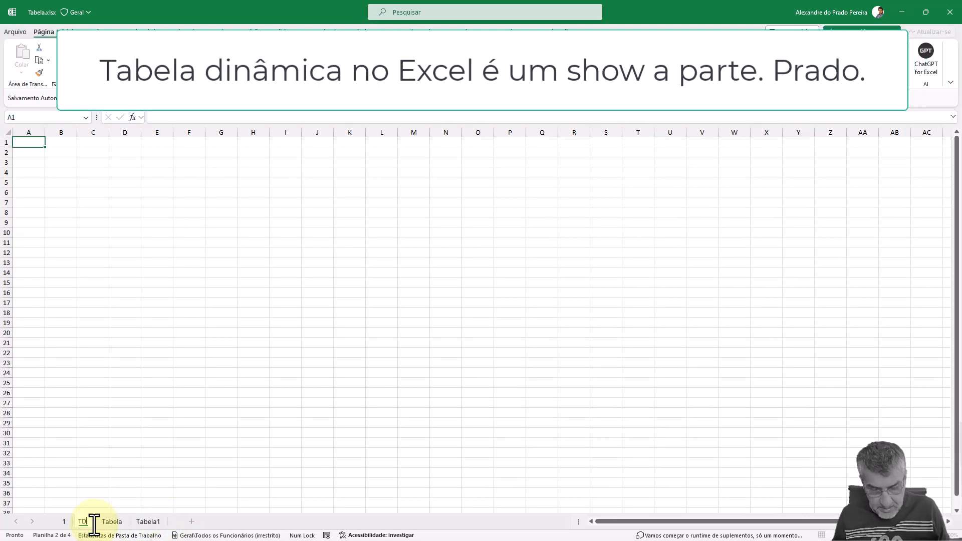
pyautogui.write('TD')
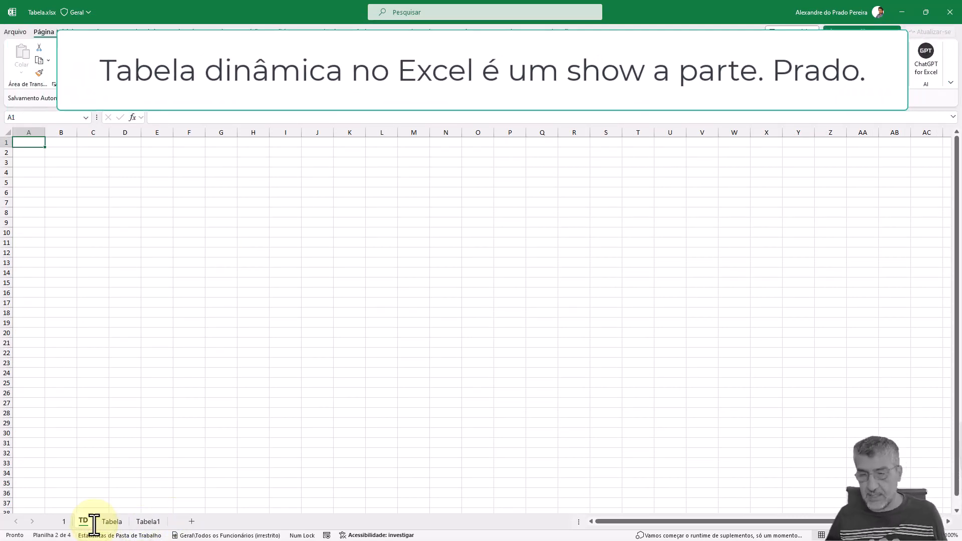
pyautogui.press('Return')
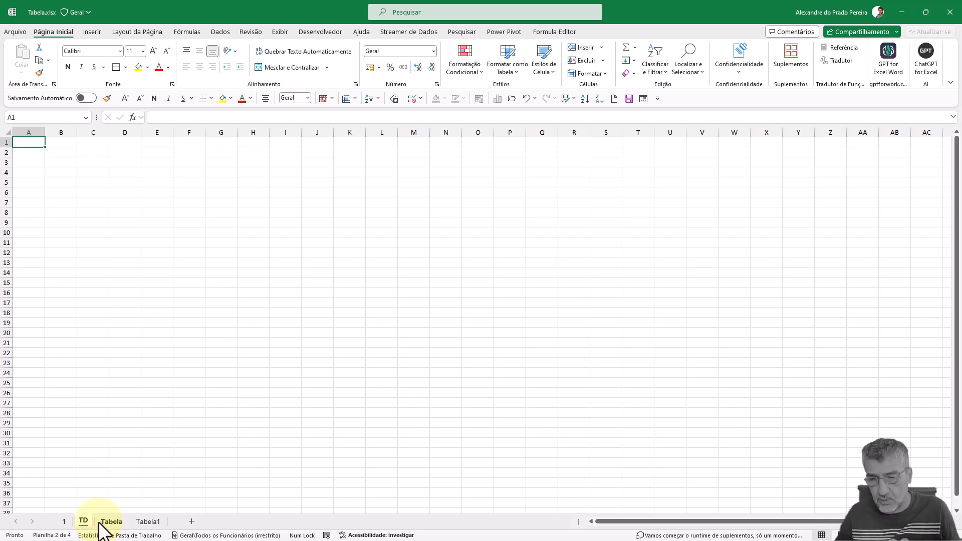
# - Rename the Tabela worksheet as IntervaloDados
pyautogui.click(108, 525)
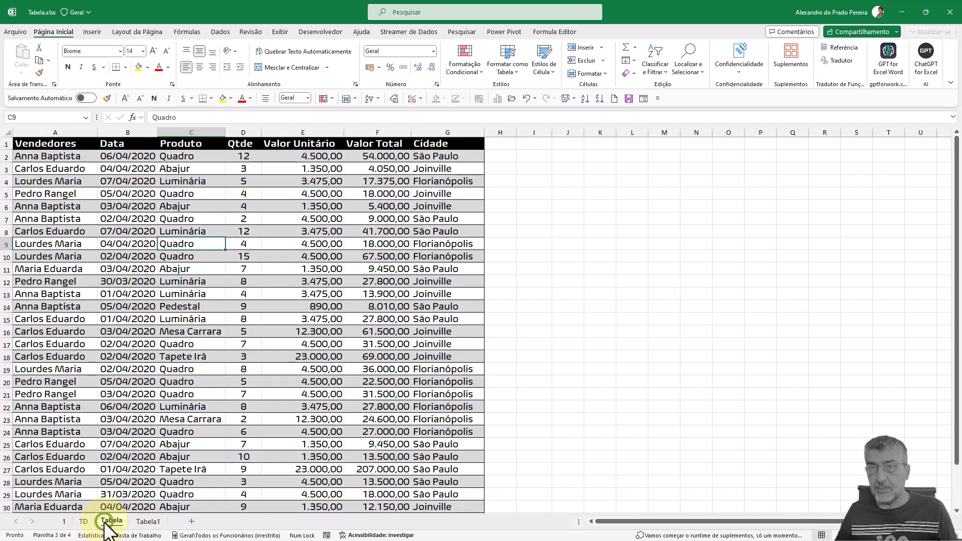
pyautogui.click(111, 216)
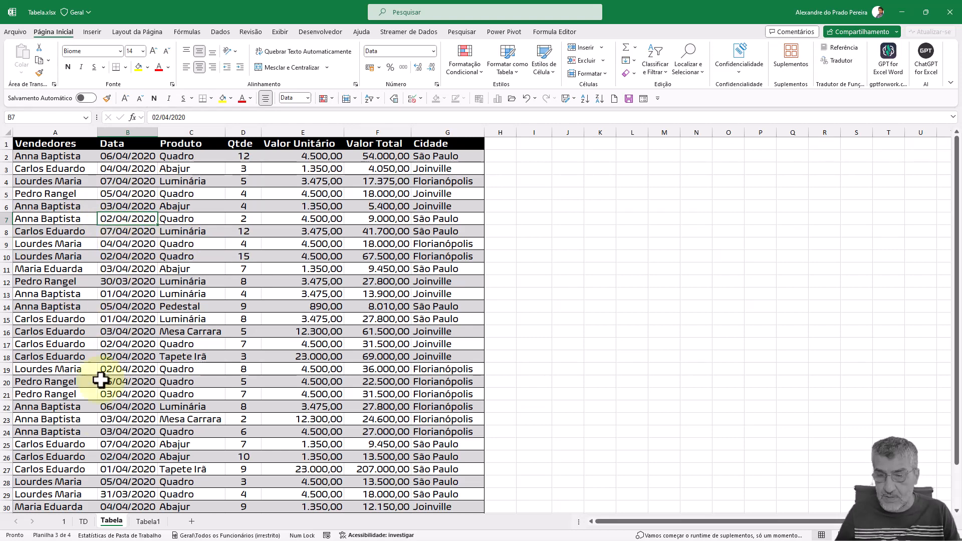
pyautogui.doubleClick(111, 521)
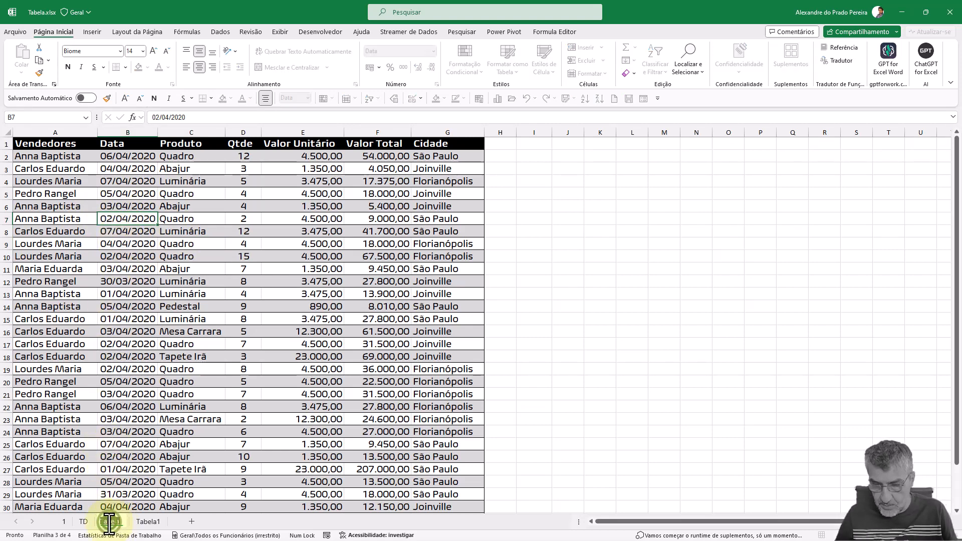
pyautogui.write('IntervaloDados')
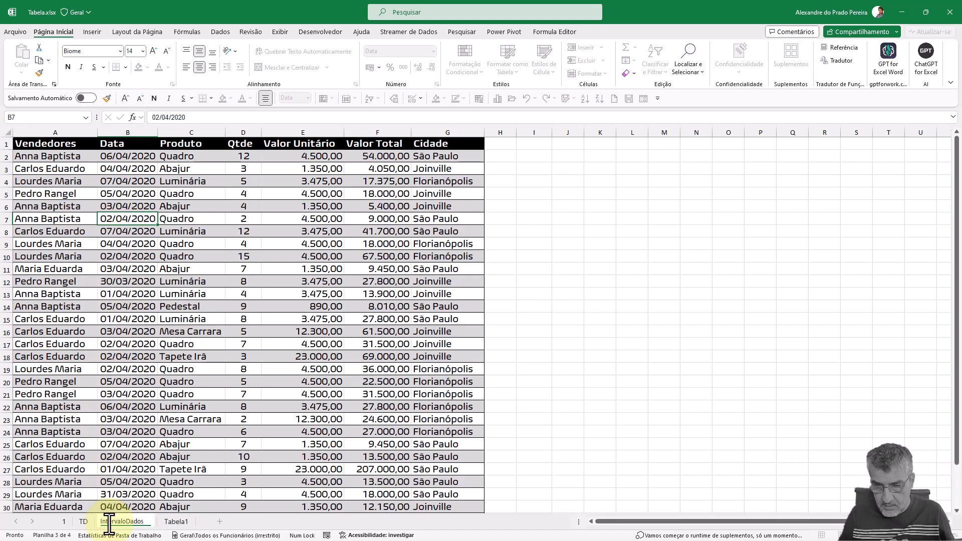
pyautogui.press('Return')
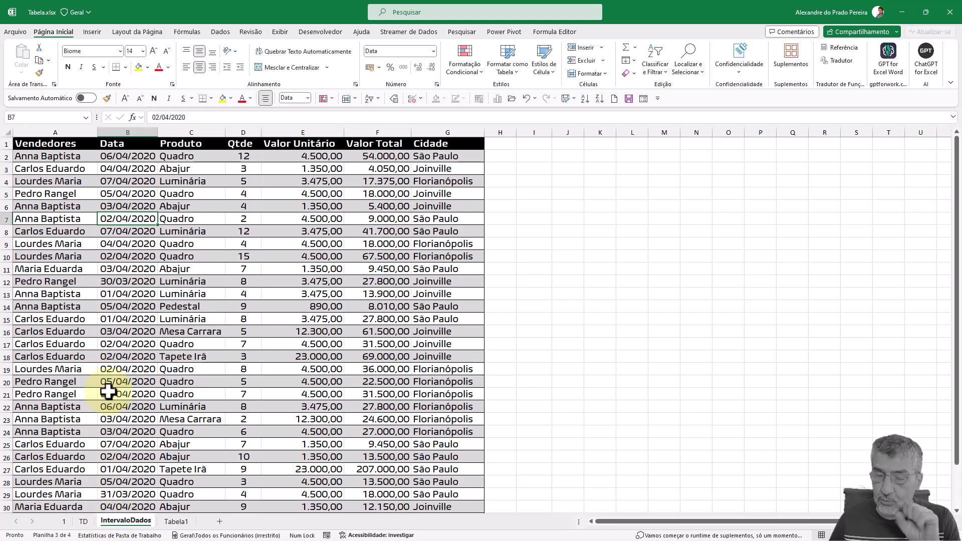
# - Start a pivot table from the sales range IntervaloDados!$A$1:$G$33 and check that the source selection covers the data
pyautogui.click(116, 271)
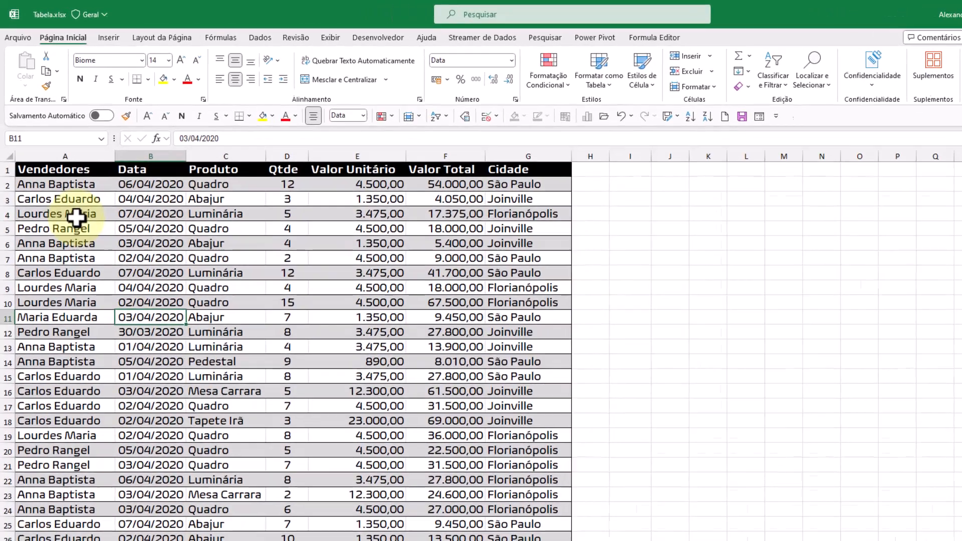
pyautogui.click(82, 181)
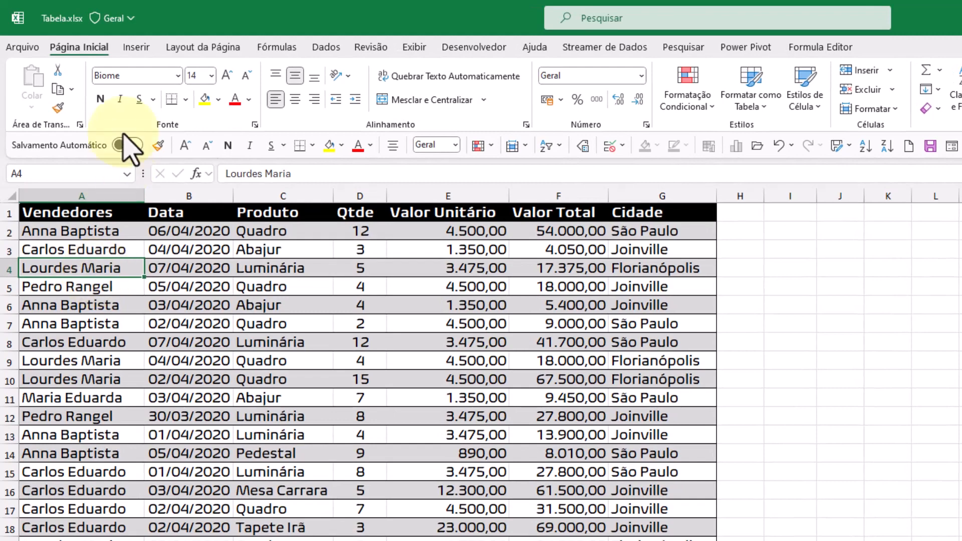
pyautogui.click(138, 49)
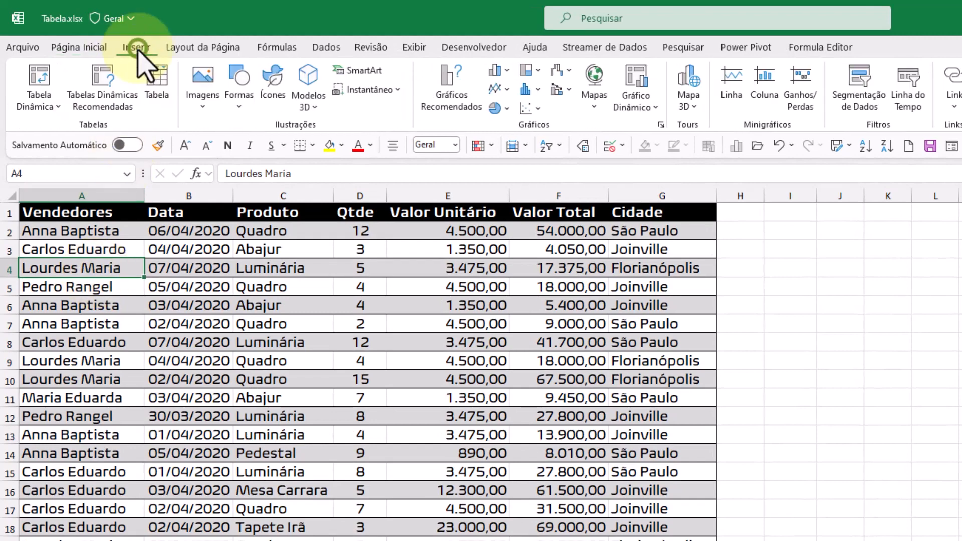
pyautogui.click(56, 104)
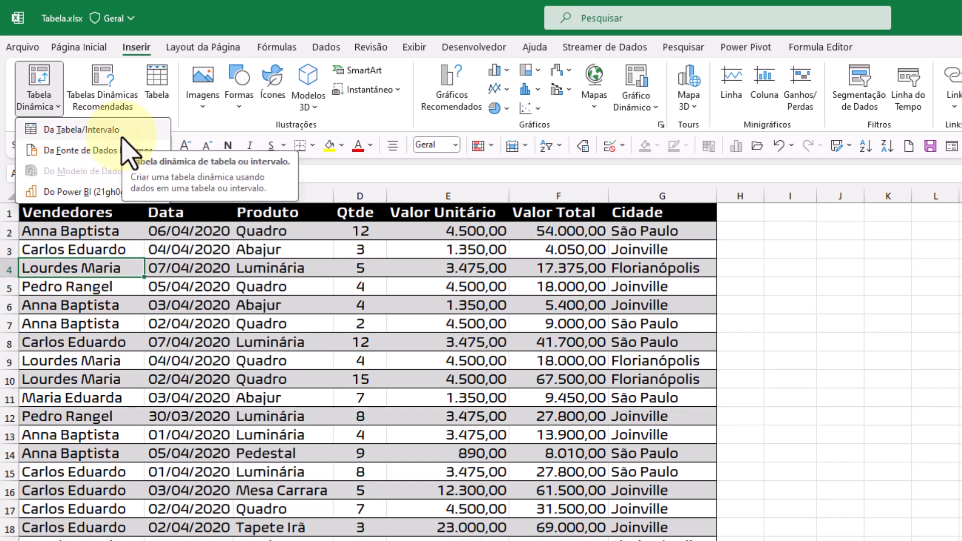
pyautogui.click(87, 129)
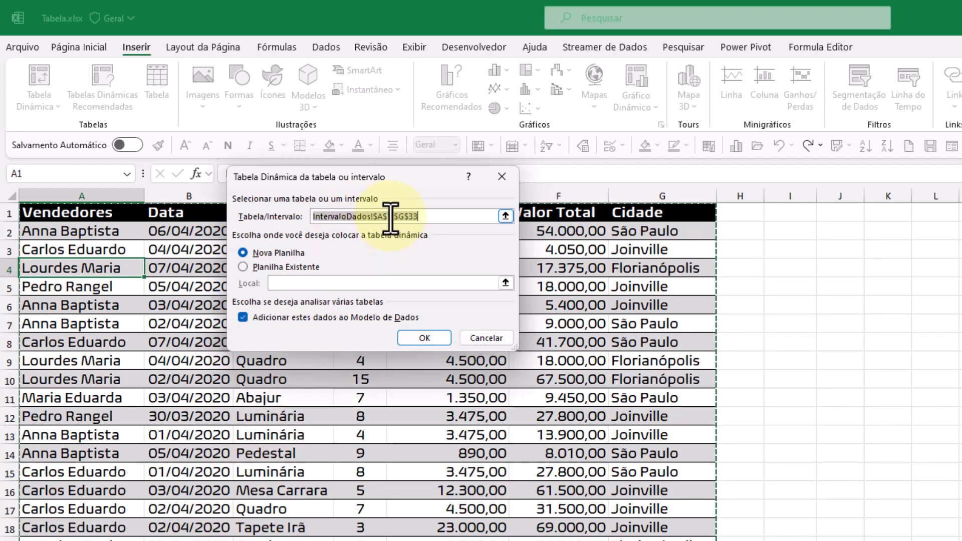
pyautogui.scroll(-3, 436, 401)
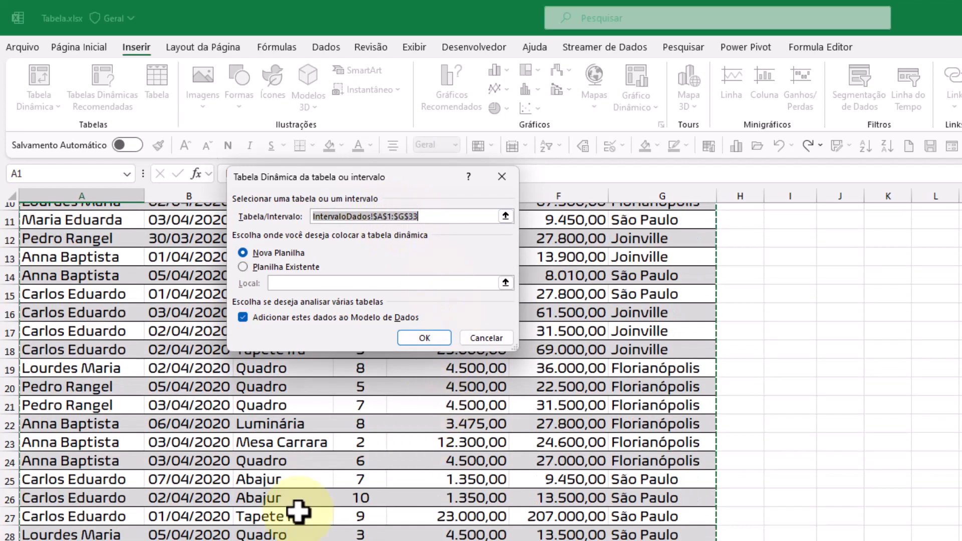
pyautogui.scroll(3, 507, 459)
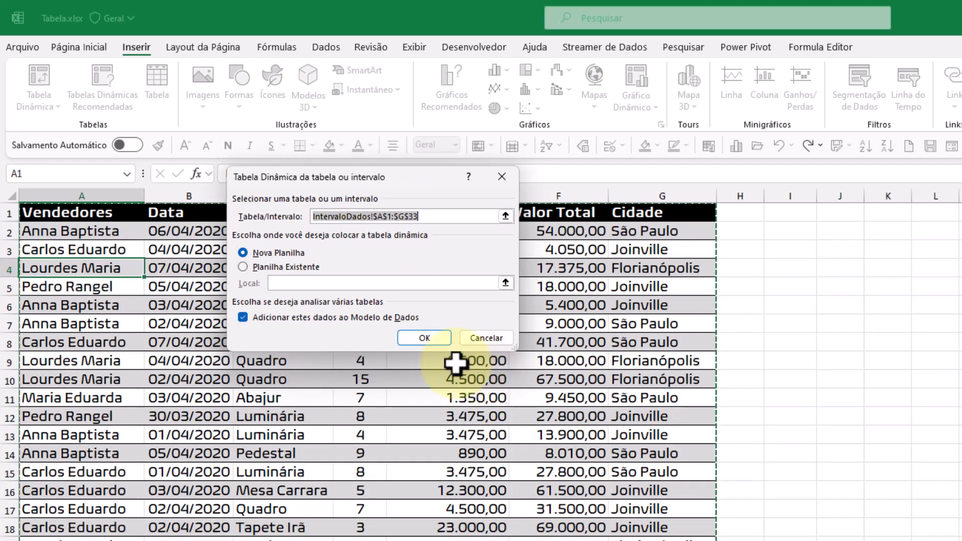
# - Create the pivot table on the existing TD sheet at cell T3, without adding the data to the Data Model
pyautogui.click(267, 267)
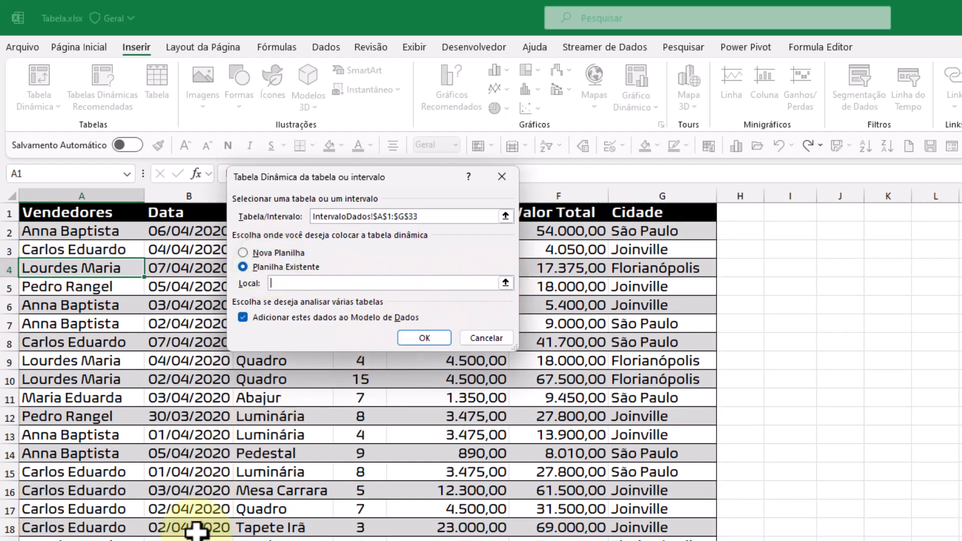
pyautogui.write('TD!')
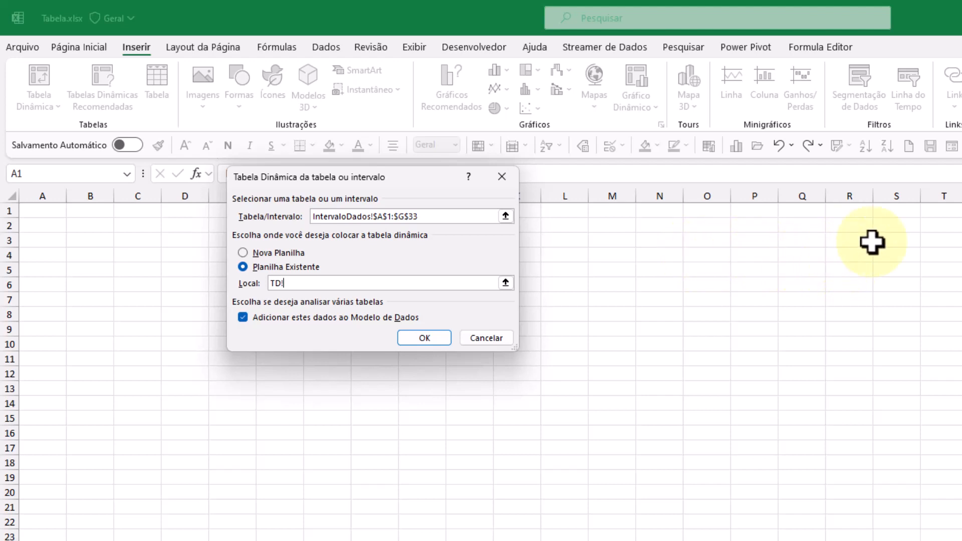
pyautogui.click(945, 241)
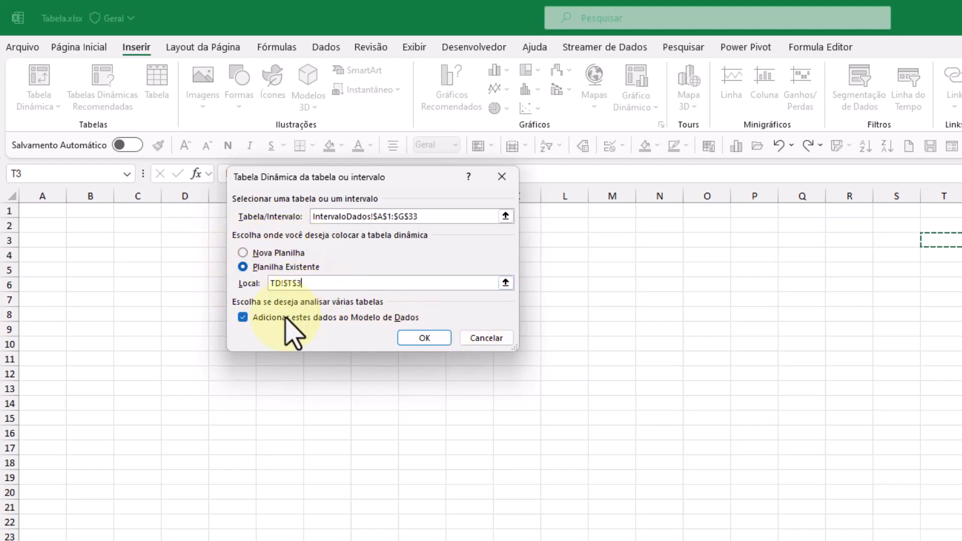
pyautogui.click(244, 318)
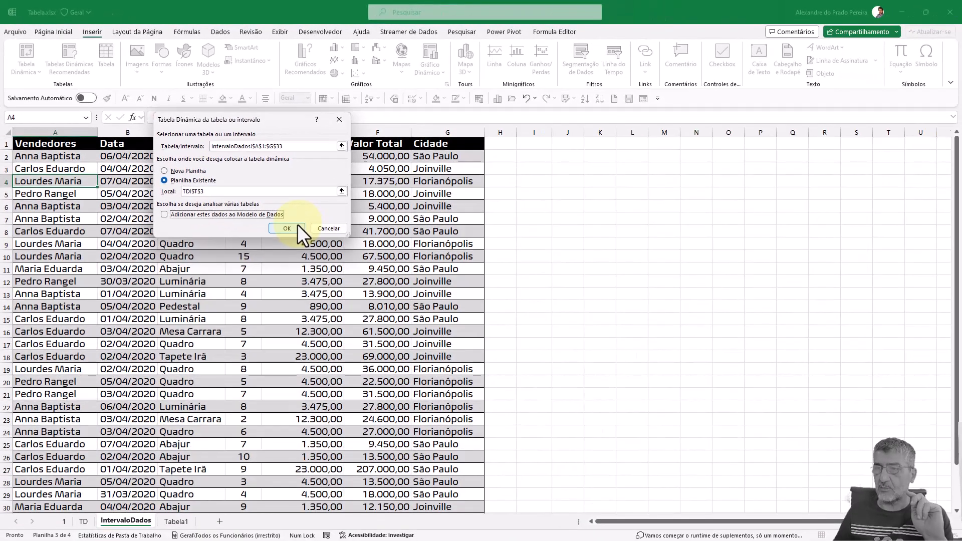
pyautogui.click(297, 226)
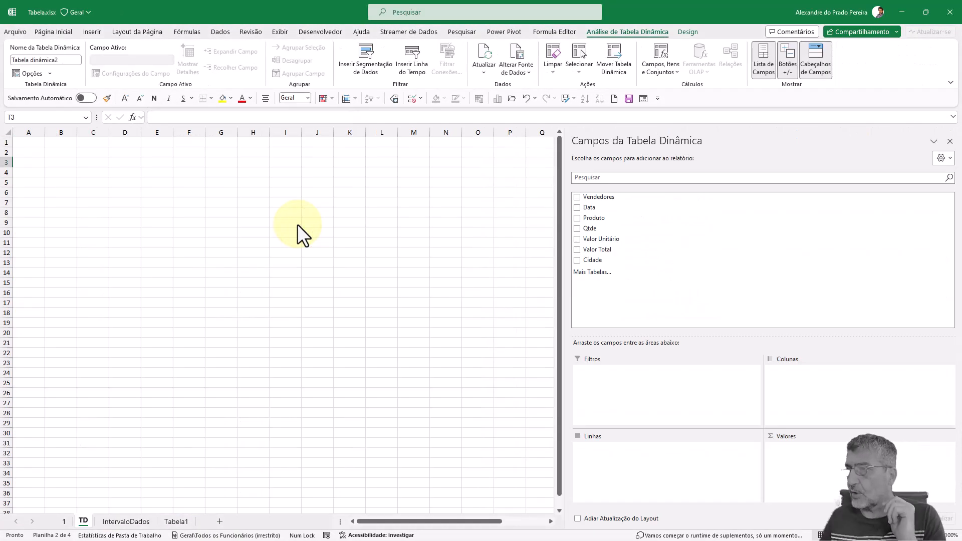
# - Bring the empty pivot table on the TD sheet into view and narrow its field list pane
pyautogui.moveTo(438, 521); pyautogui.dragTo(483, 521)
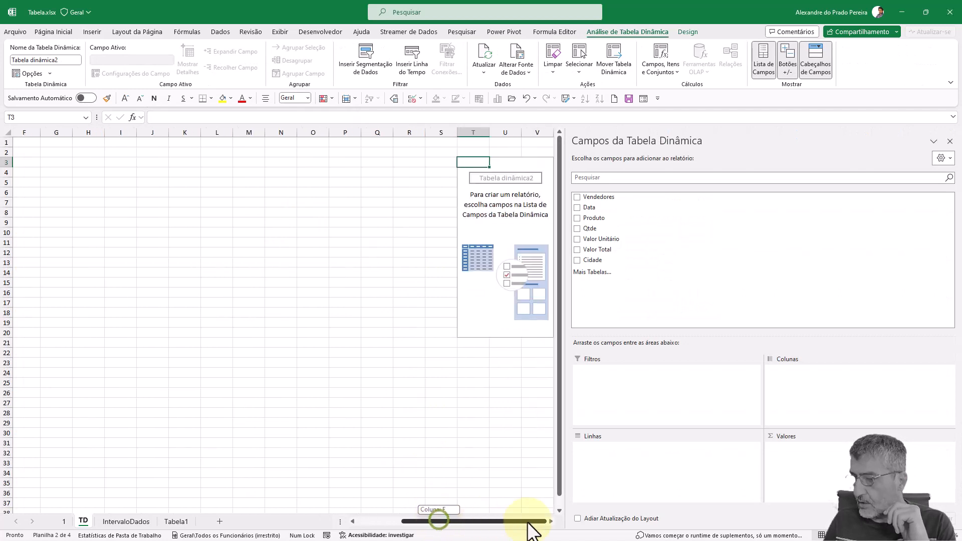
pyautogui.moveTo(563, 357); pyautogui.dragTo(669, 357)
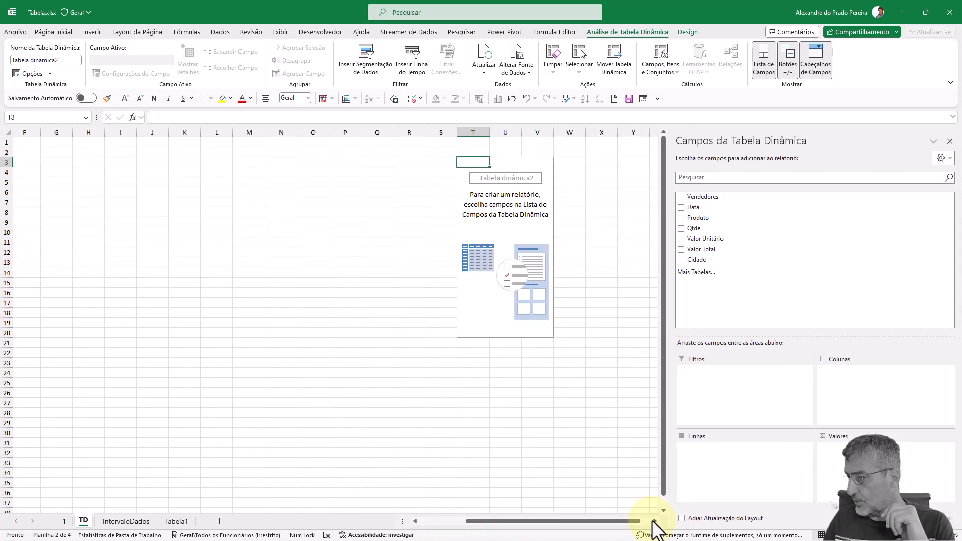
pyautogui.click(655, 521)
pyautogui.click(652, 521)
pyautogui.moveTo(631, 521); pyautogui.dragTo(605, 521)
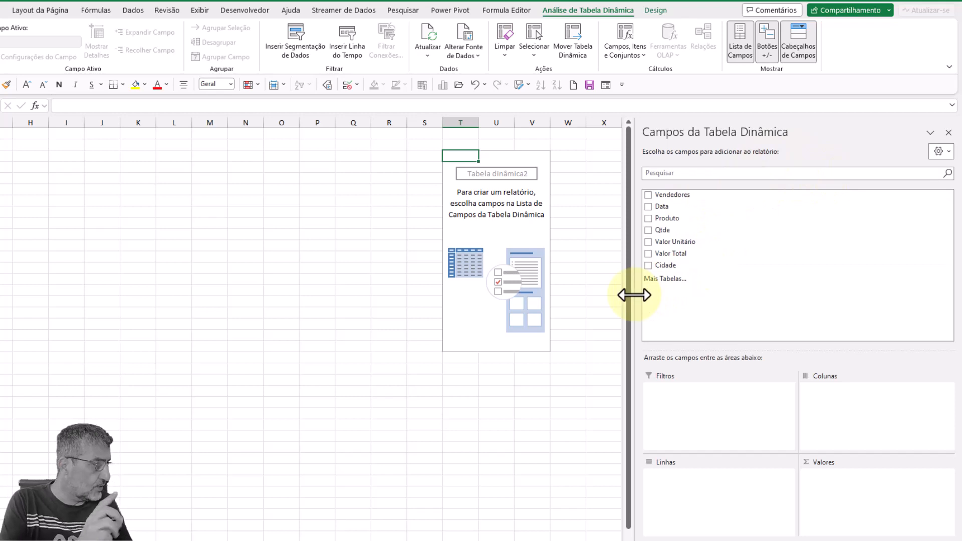
pyautogui.moveTo(634, 295); pyautogui.dragTo(665, 317)
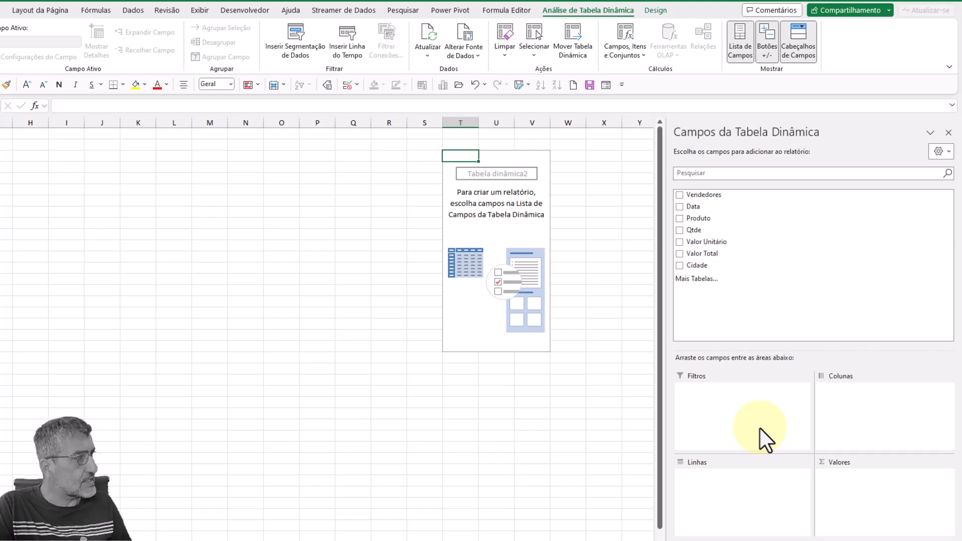
# - Compare selecting cells inside and outside the empty pivot table, and examine its analysis and design options
pyautogui.click(456, 187)
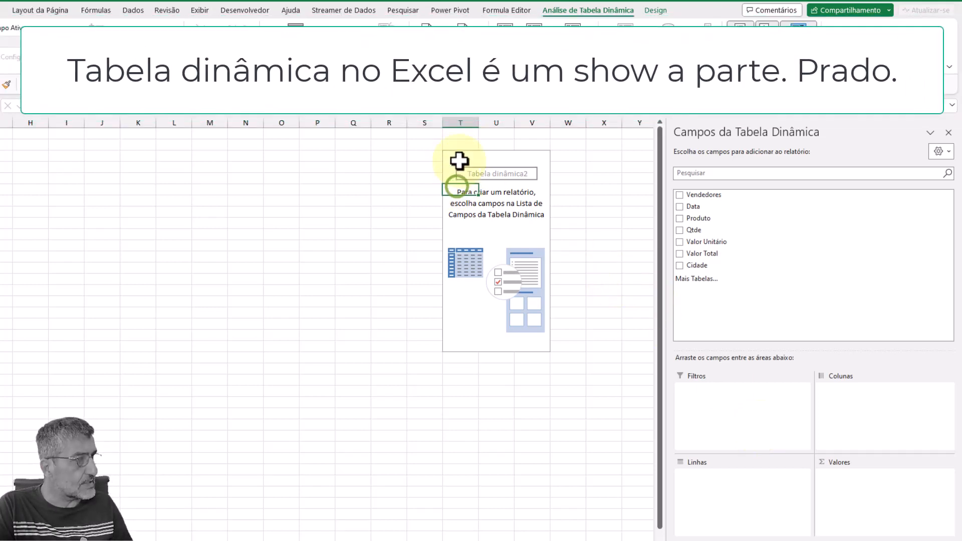
pyautogui.click(459, 157)
pyautogui.click(328, 223)
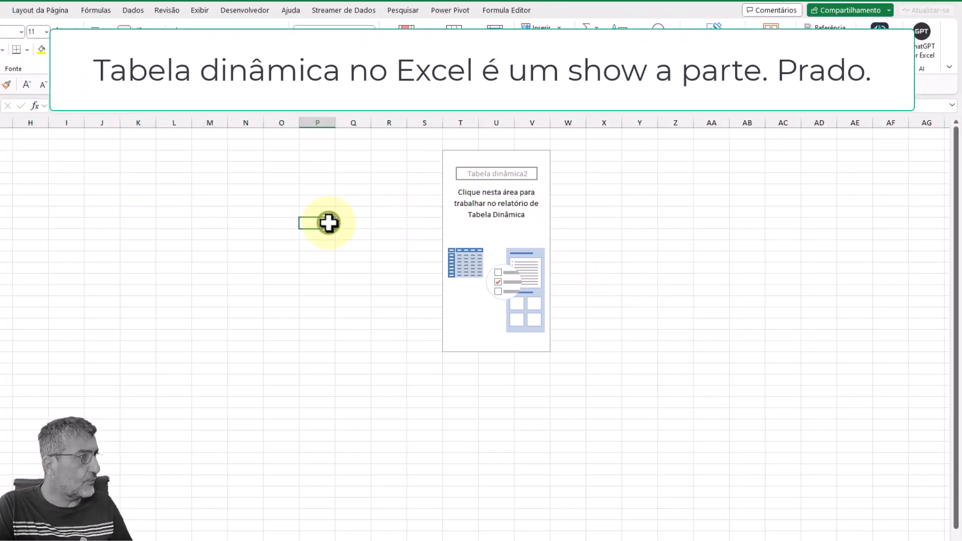
pyautogui.click(455, 162)
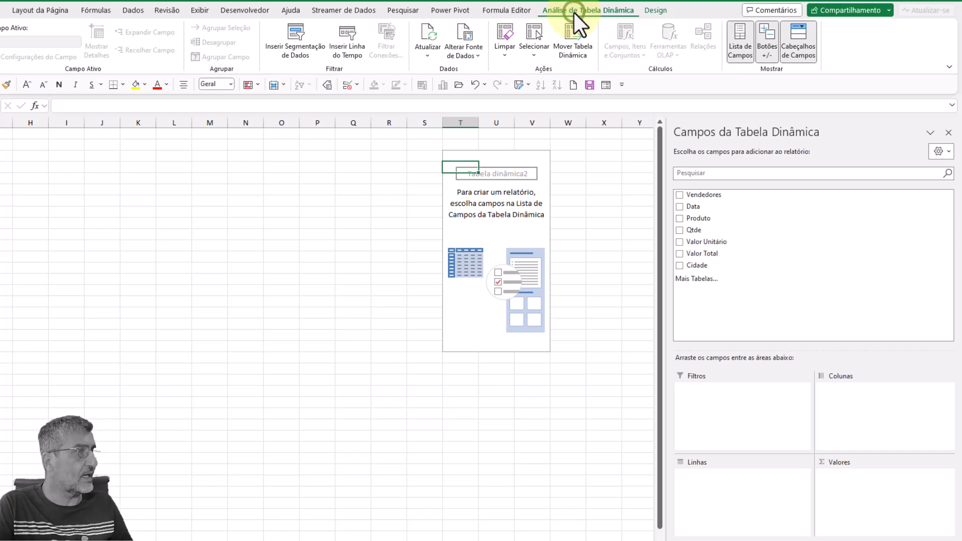
pyautogui.click(650, 12)
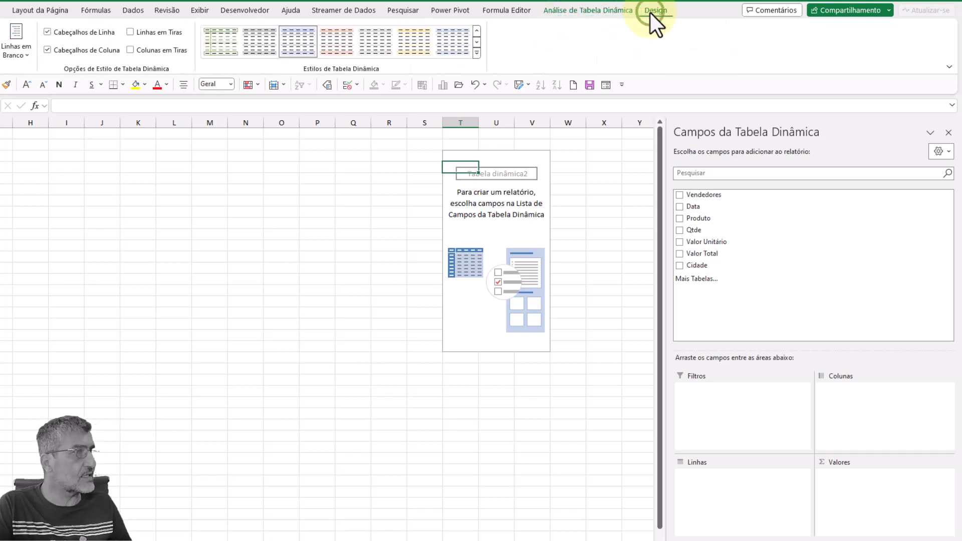
pyautogui.click(591, 12)
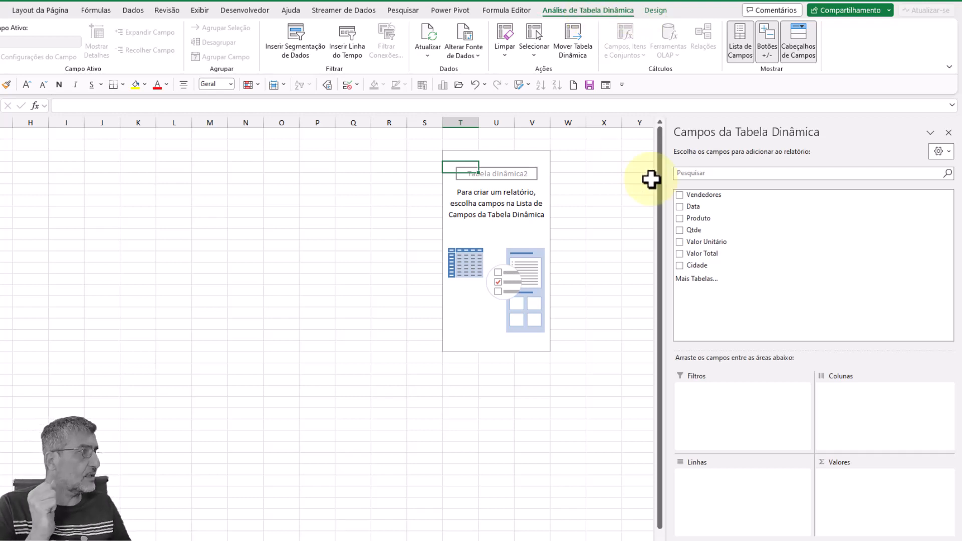
# - Hide the pivot table's field list and show it again, twice
pyautogui.click(739, 48)
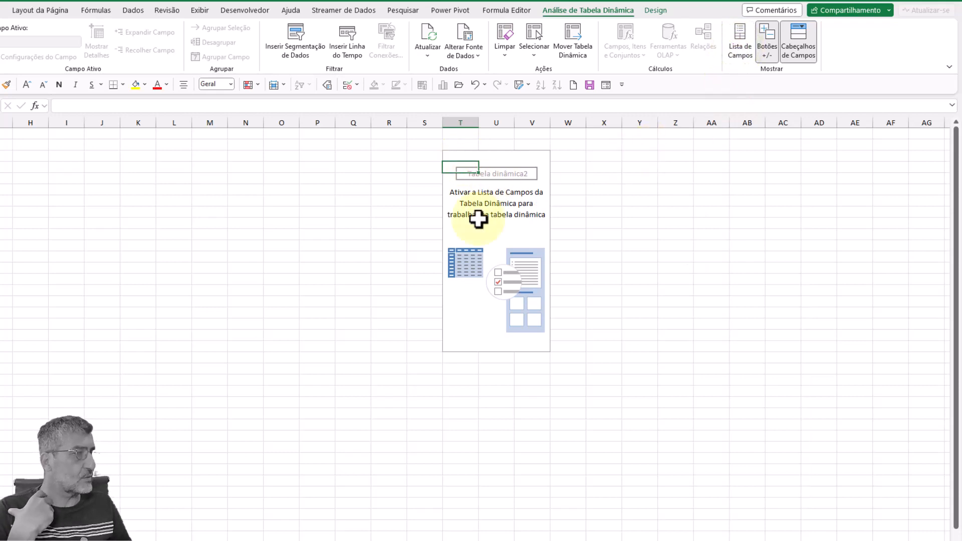
pyautogui.click(365, 262)
pyautogui.click(456, 162)
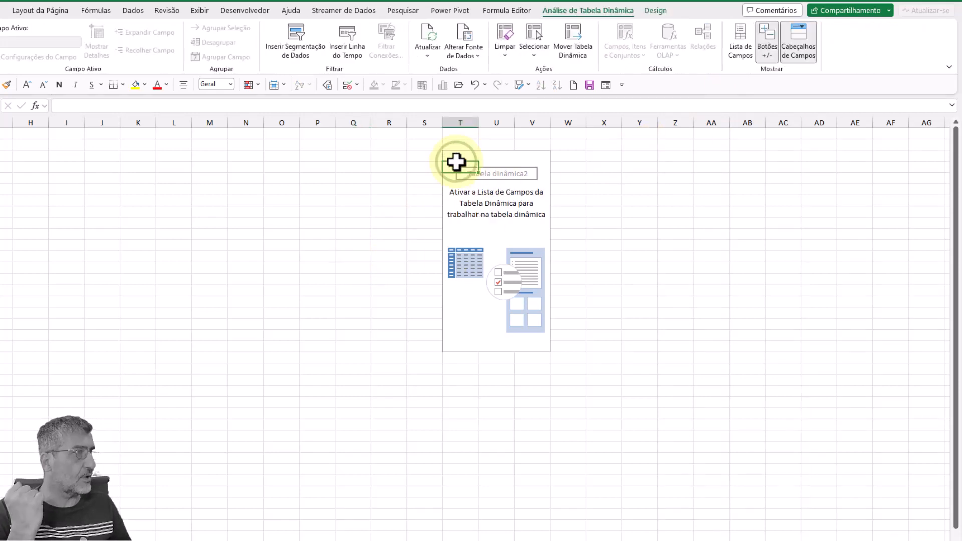
pyautogui.click(739, 49)
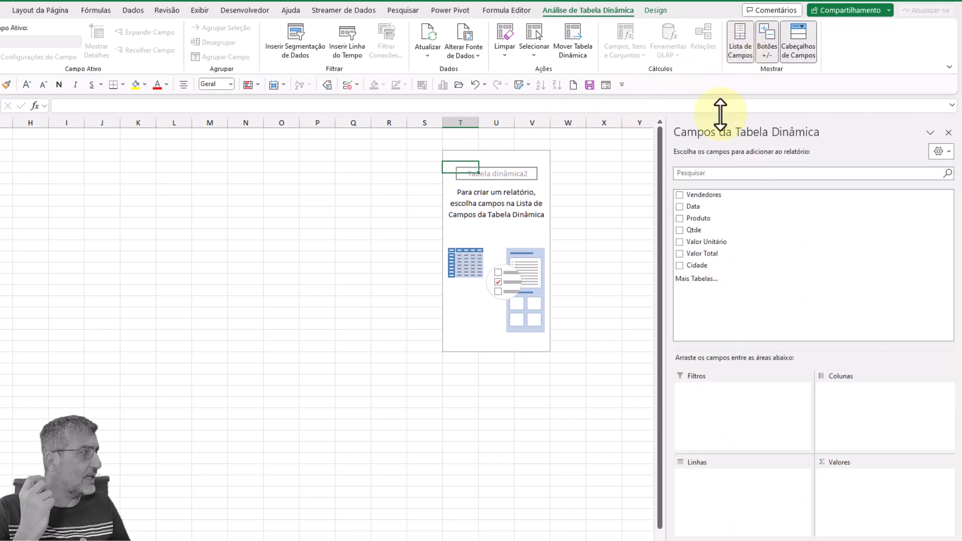
pyautogui.click(947, 133)
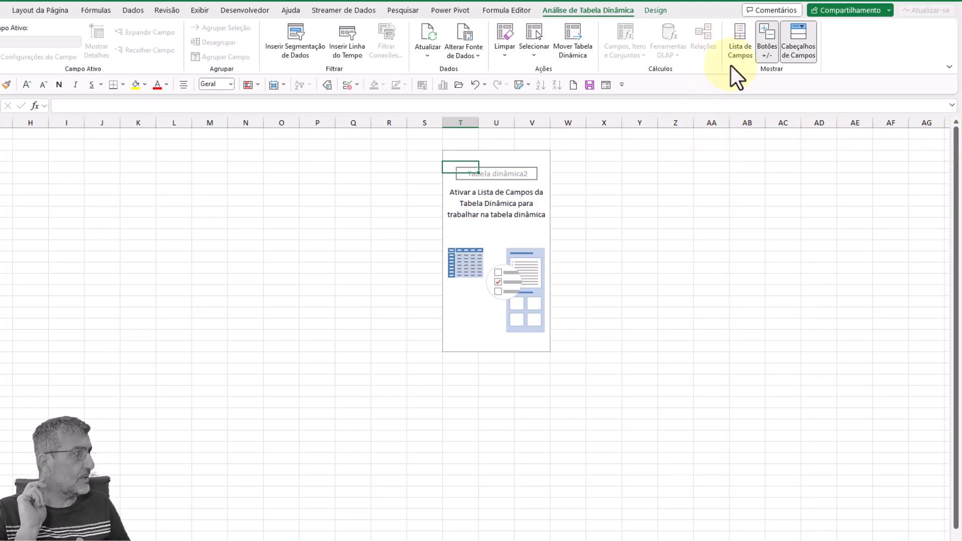
pyautogui.click(735, 50)
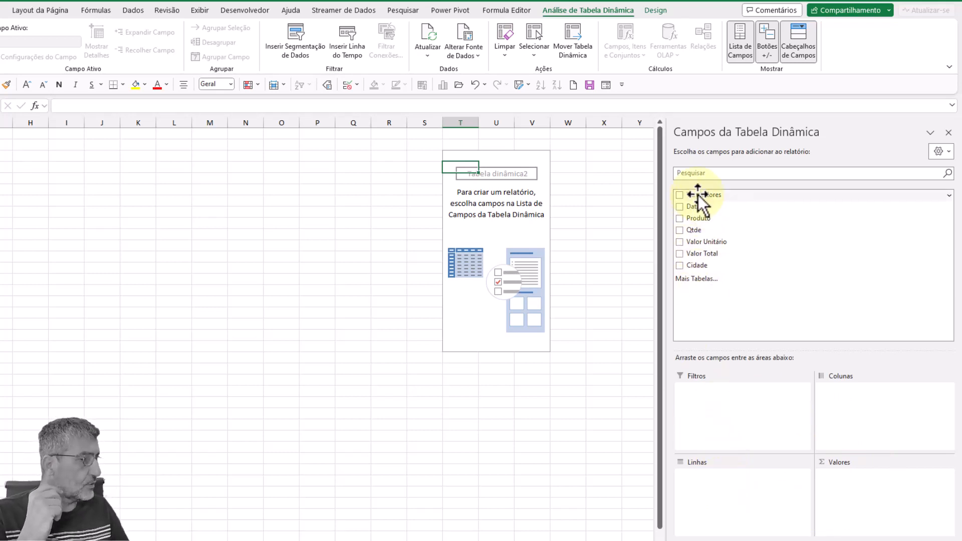
# - Add Vendedores to the pivot table's rows and Cidade to its columns
pyautogui.moveTo(699, 194); pyautogui.dragTo(720, 483)
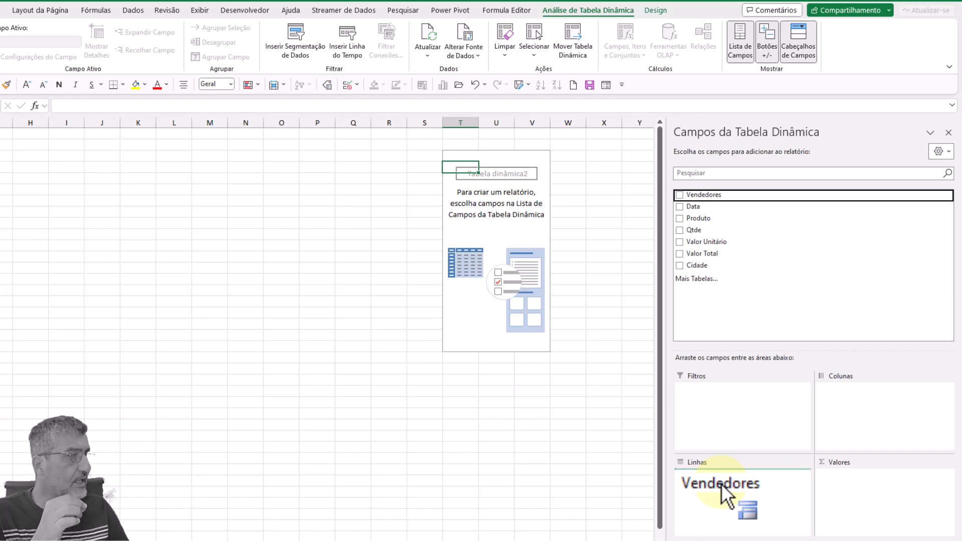
pyautogui.moveTo(720, 483); pyautogui.dragTo(721, 483)
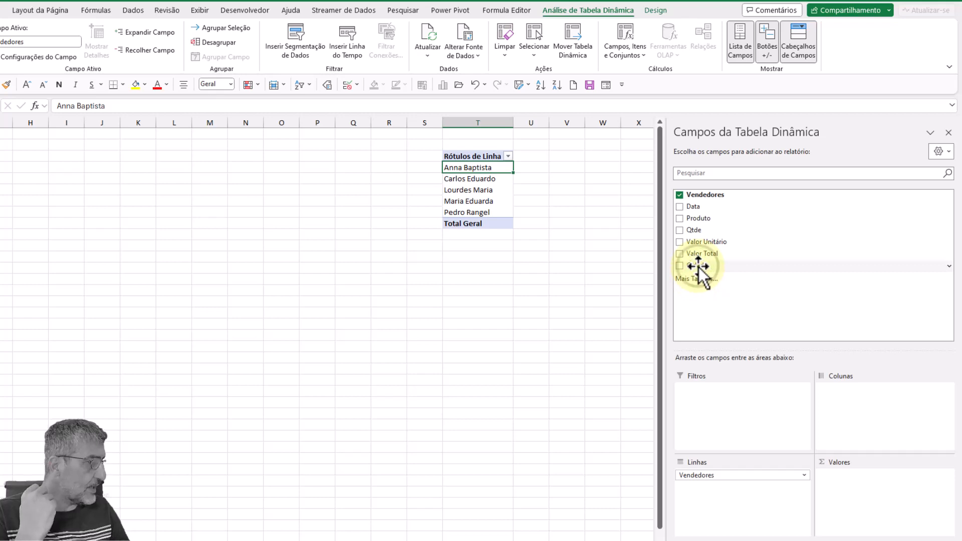
pyautogui.moveTo(697, 266); pyautogui.dragTo(856, 389)
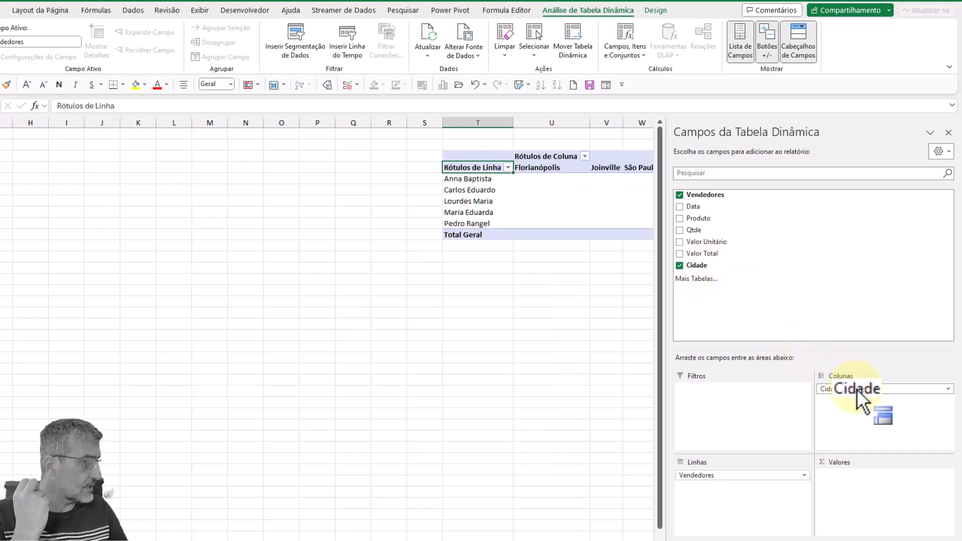
pyautogui.click(647, 540)
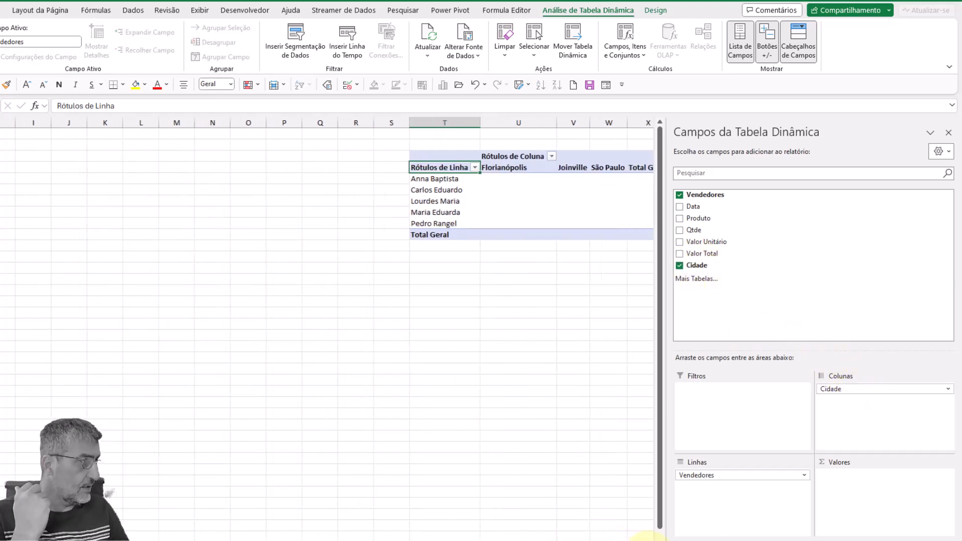
# - Add Produto to the pivot table's filters and Valor Total to its values
pyautogui.click(647, 540)
pyautogui.click(648, 540)
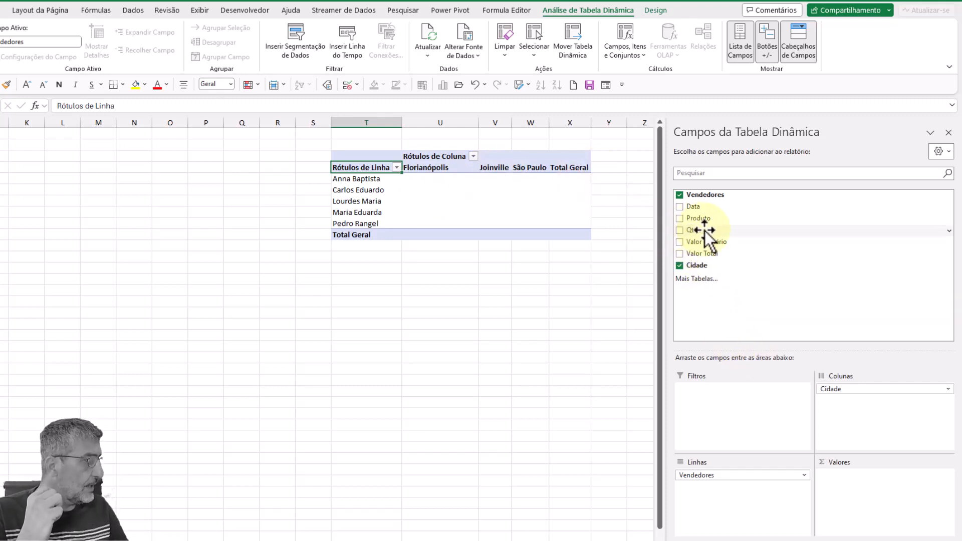
pyautogui.moveTo(697, 221); pyautogui.dragTo(721, 396)
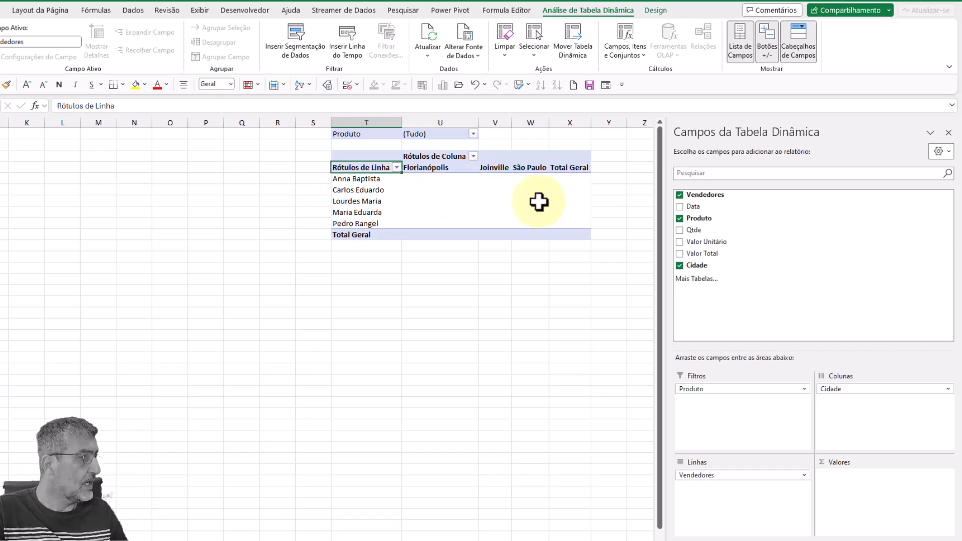
pyautogui.moveTo(700, 257); pyautogui.dragTo(857, 485)
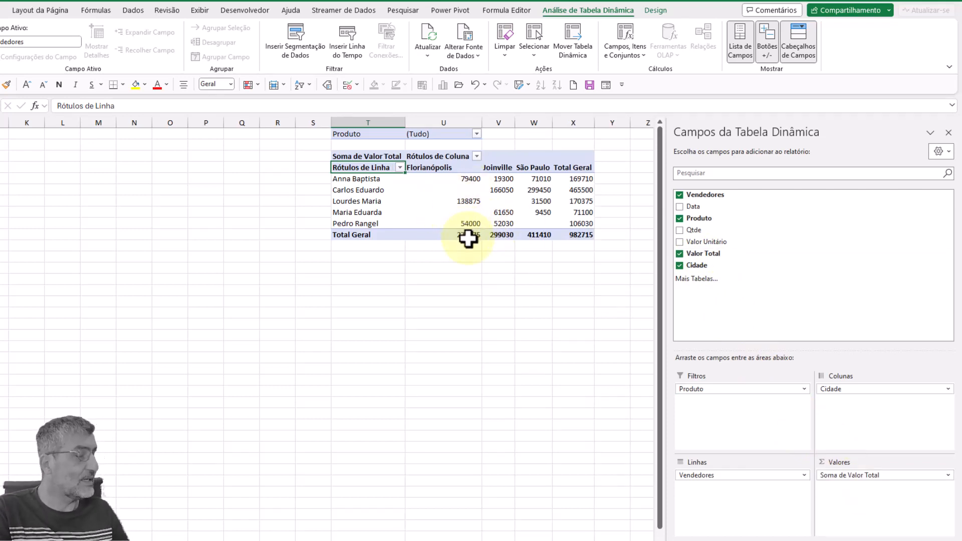
# - Examine the sales totals by seller and city, along with the pivot table's row, column and value headings
pyautogui.moveTo(468, 239)
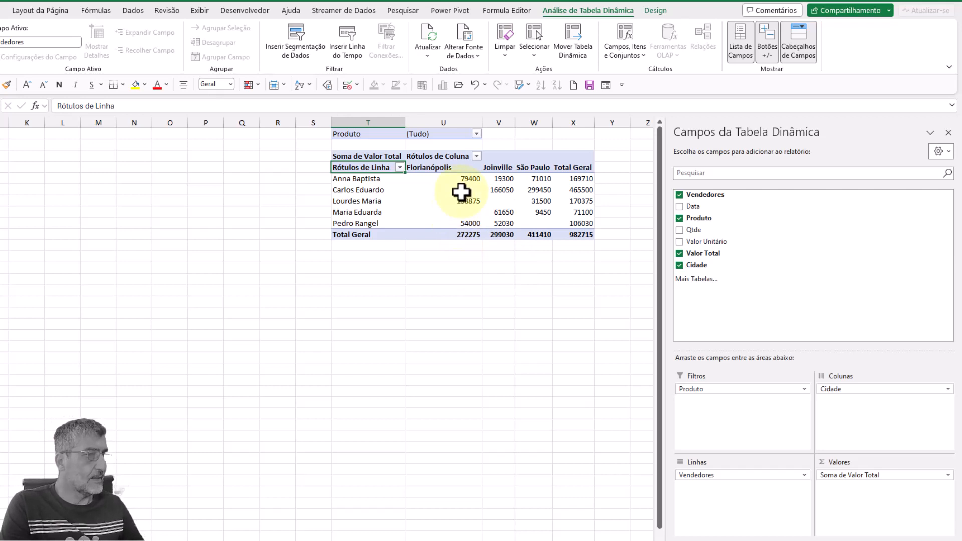
pyautogui.moveTo(428, 189)
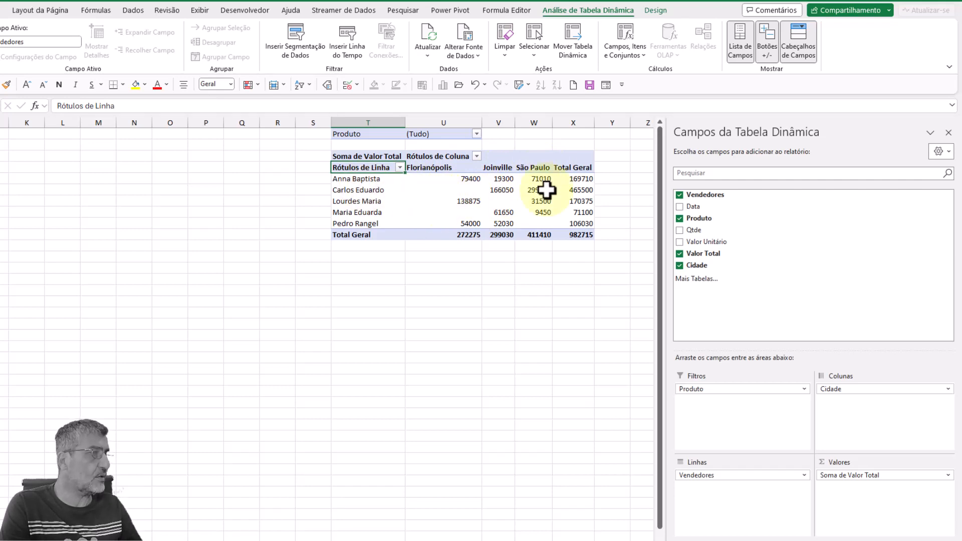
pyautogui.moveTo(587, 180)
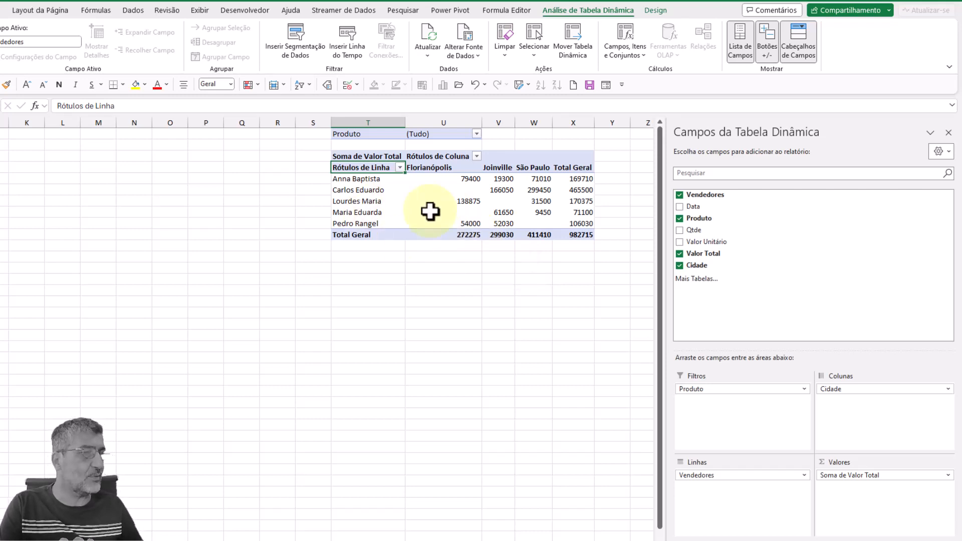
pyautogui.moveTo(429, 211)
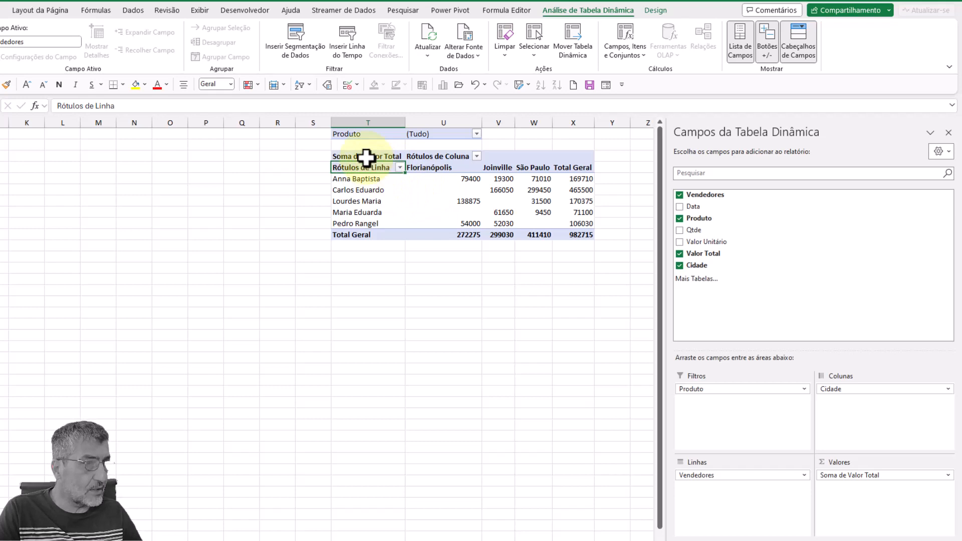
pyautogui.moveTo(366, 158); pyautogui.dragTo(423, 158)
pyautogui.click(423, 165)
pyautogui.click(366, 166)
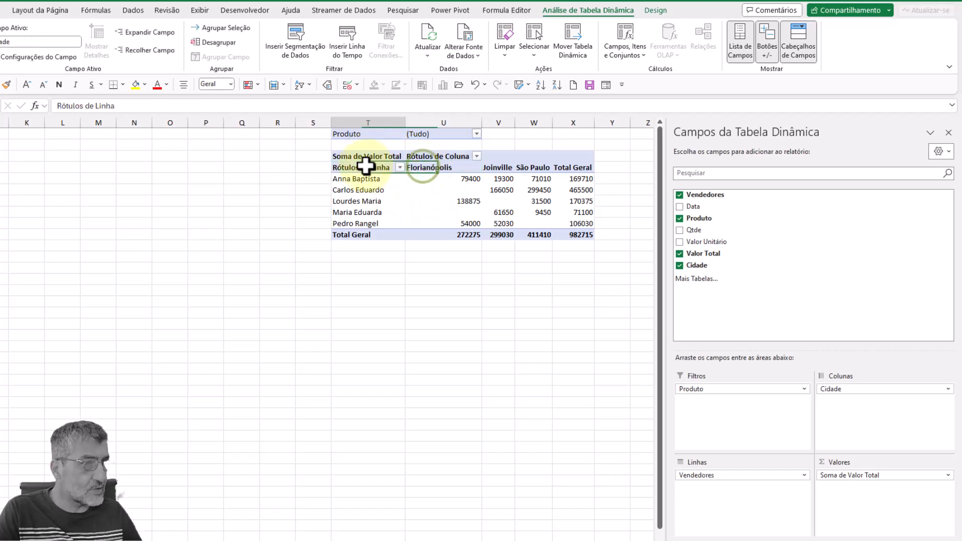
pyautogui.click(395, 203)
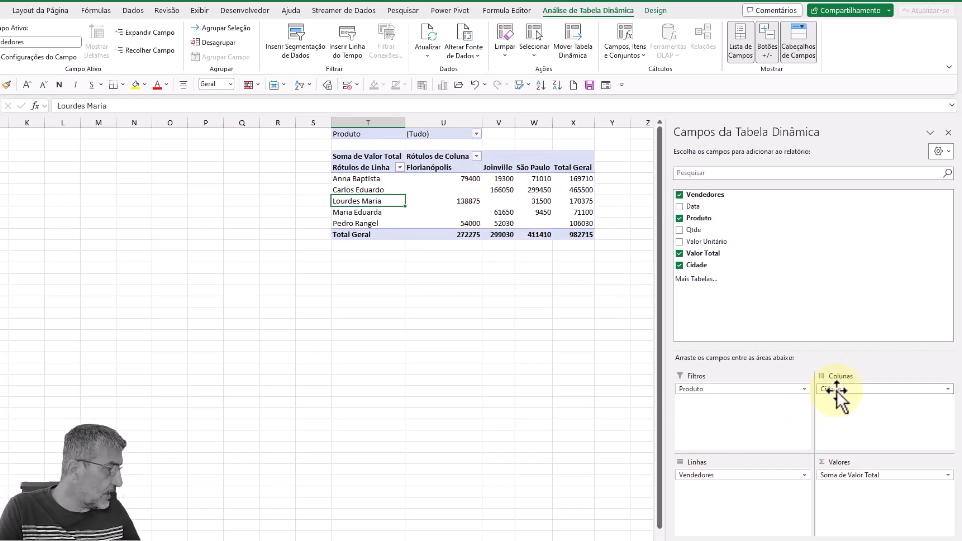
# - Remove Cidade from the pivot table's columns and add it back, twice
pyautogui.moveTo(836, 392); pyautogui.dragTo(743, 241)
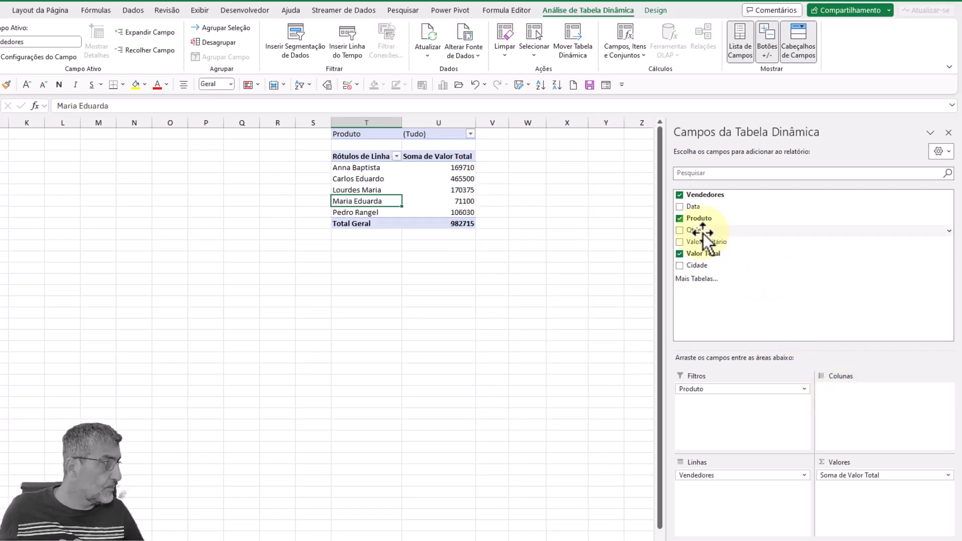
pyautogui.moveTo(704, 266); pyautogui.dragTo(842, 393)
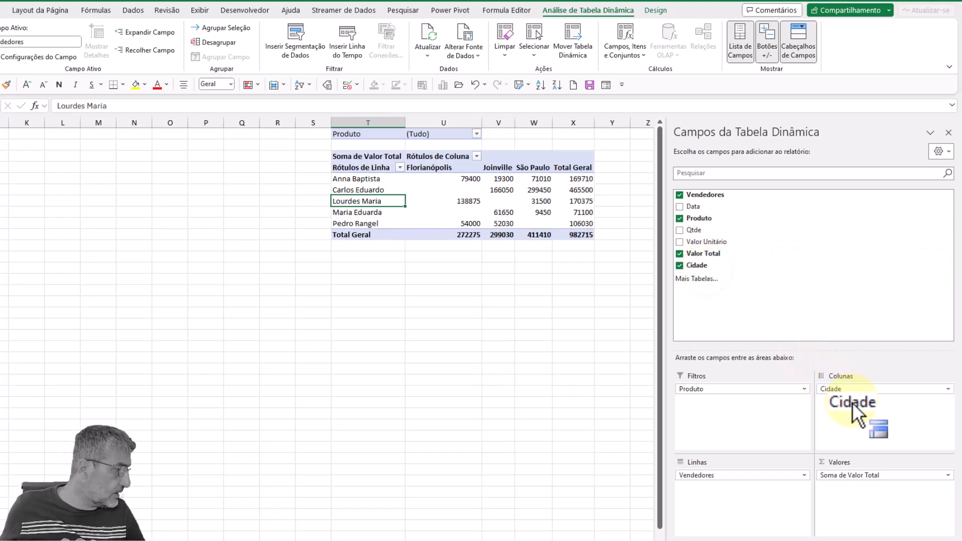
pyautogui.click(949, 390)
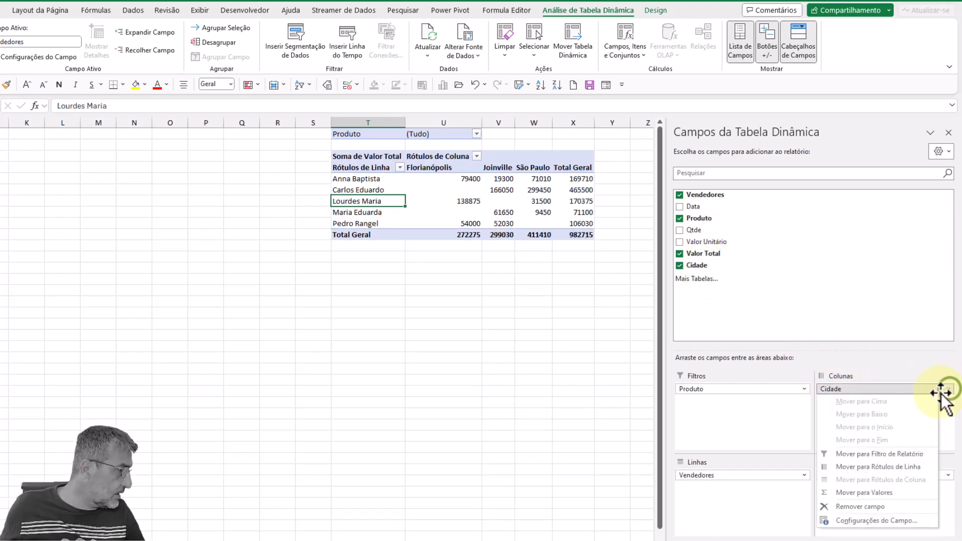
pyautogui.click(875, 507)
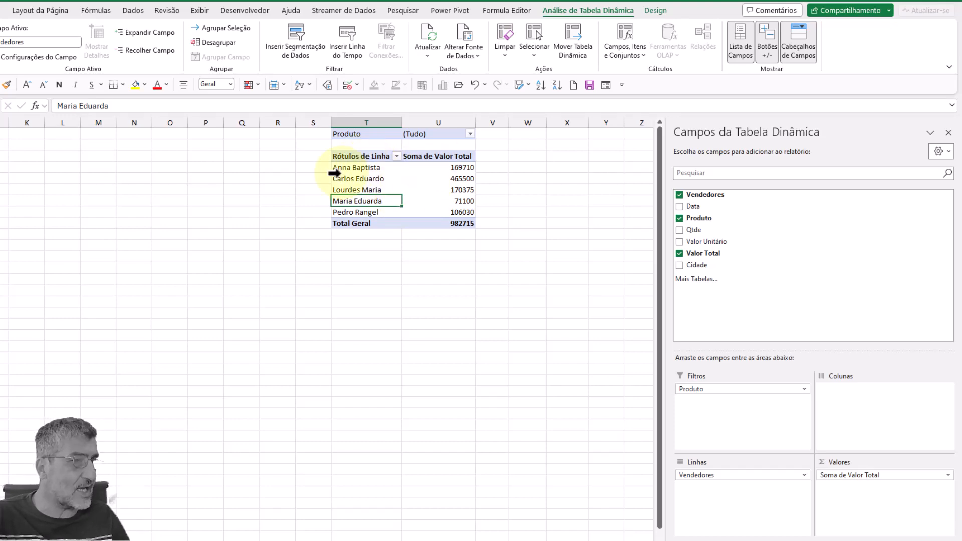
pyautogui.moveTo(707, 264); pyautogui.dragTo(849, 398)
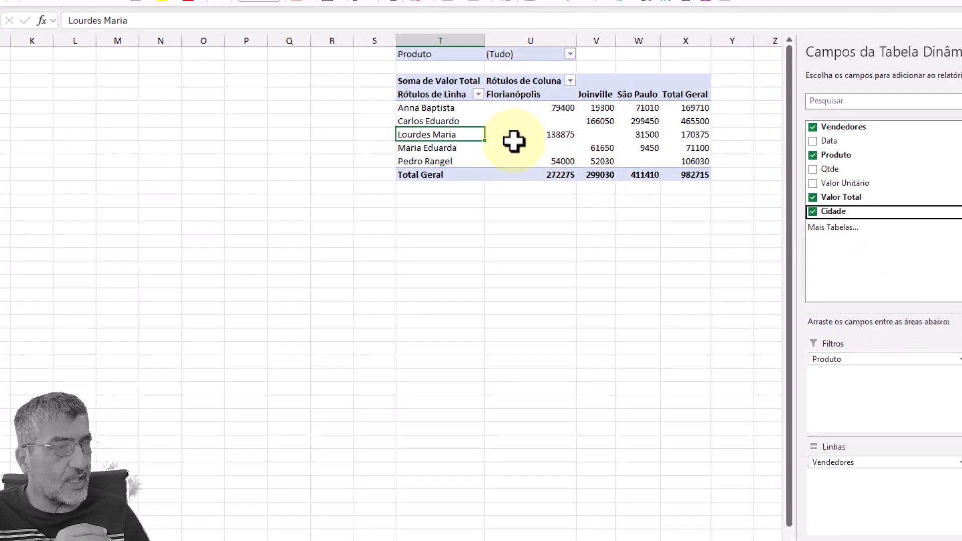
# - Enable the classic pivot table layout that allows fields to be rearranged directly in the grid
pyautogui.moveTo(513, 141)
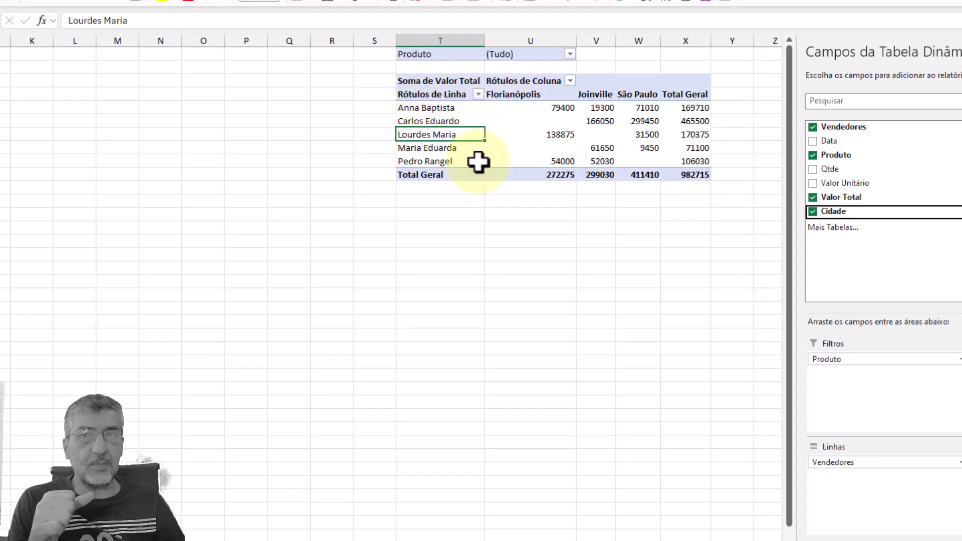
pyautogui.moveTo(490, 129)
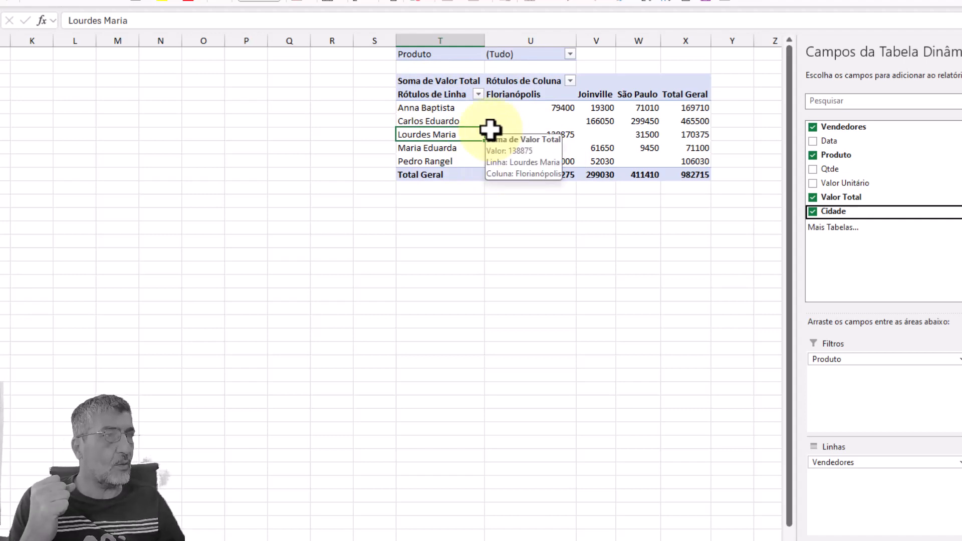
pyautogui.click(444, 107)
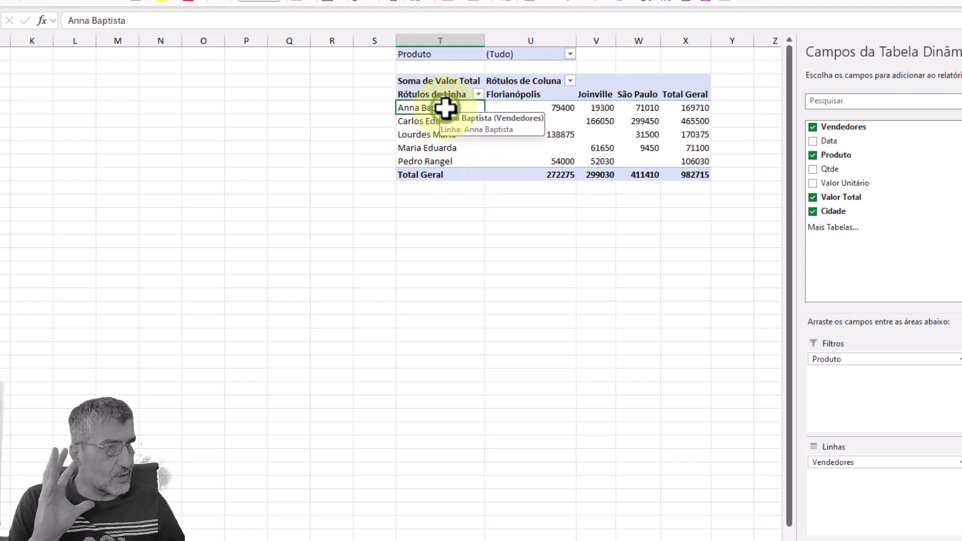
pyautogui.rightClick(444, 107)
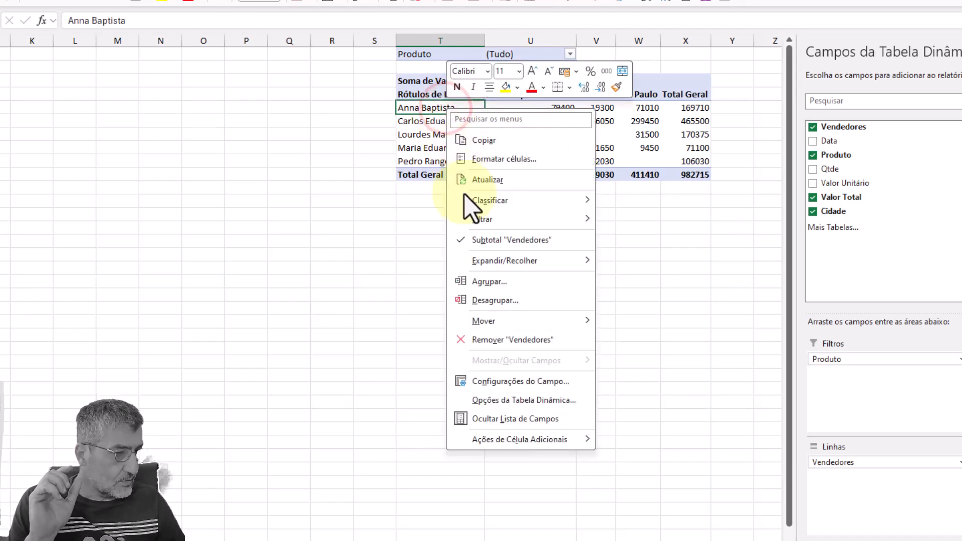
pyautogui.click(505, 400)
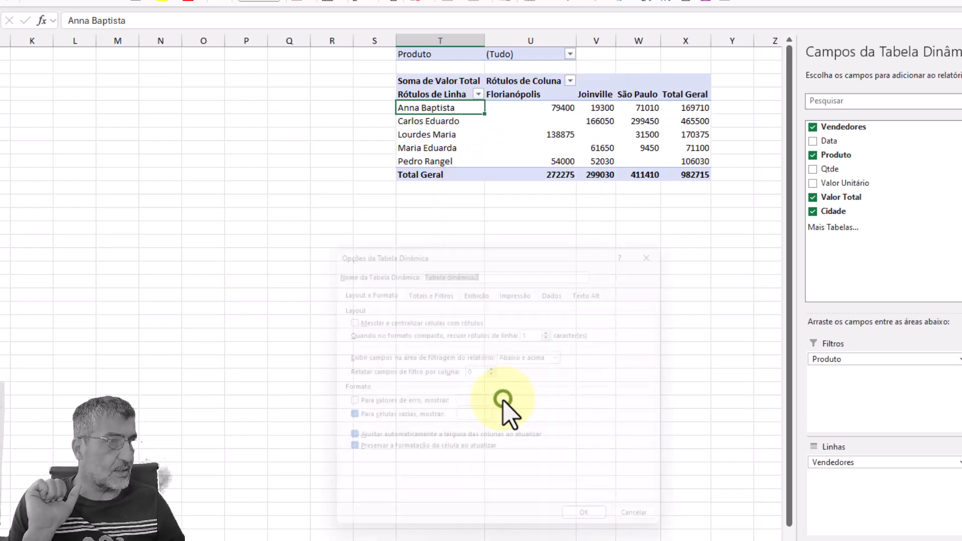
pyautogui.moveTo(600, 148); pyautogui.dragTo(645, 1)
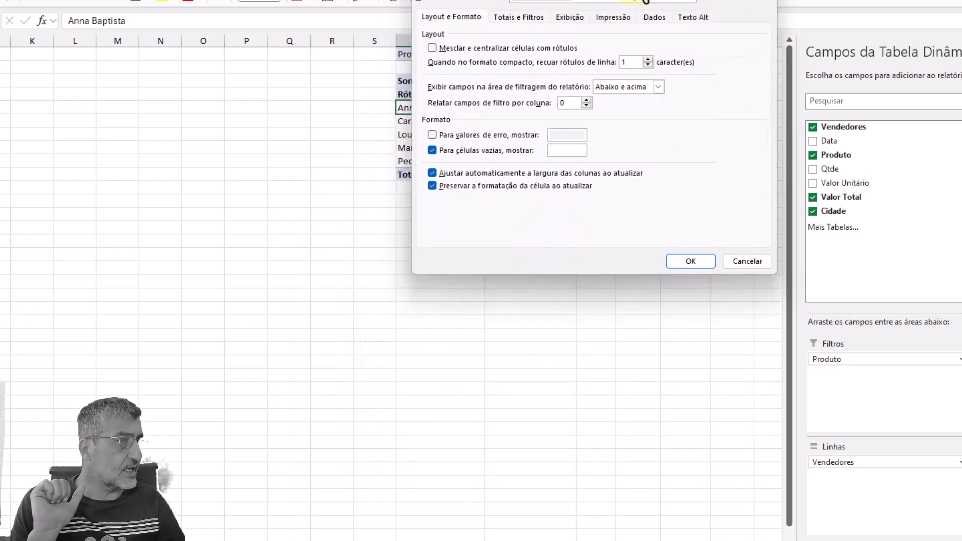
pyautogui.click(564, 21)
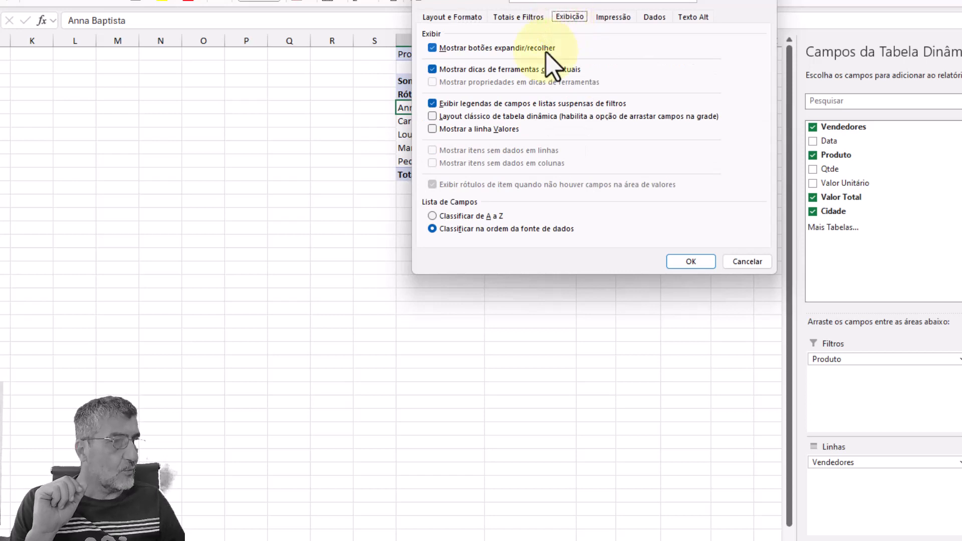
pyautogui.click(460, 118)
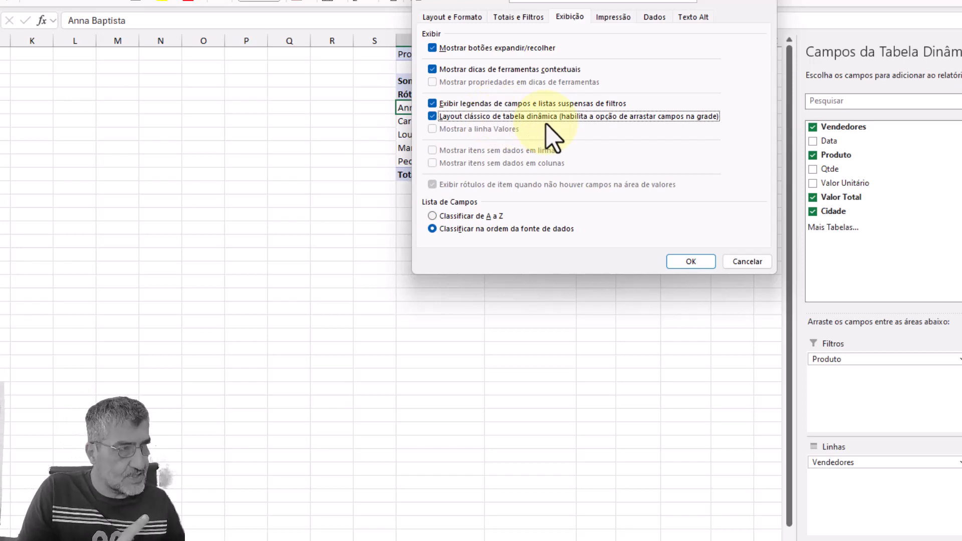
pyautogui.click(679, 261)
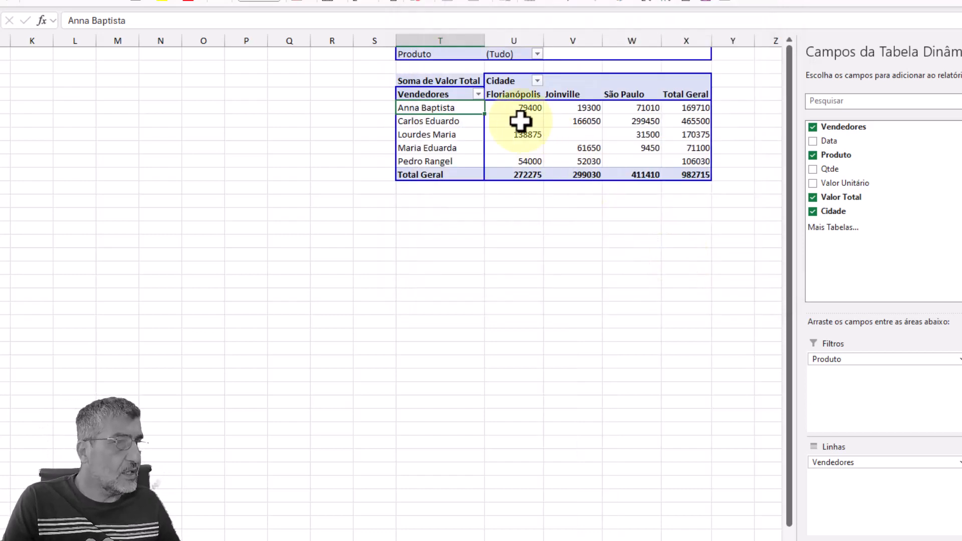
# - Rearrange the fields directly in the pivot grid: Cidade into the values, Vendedores into the columns and Produto into the rows
pyautogui.moveTo(500, 82); pyautogui.dragTo(421, 89)
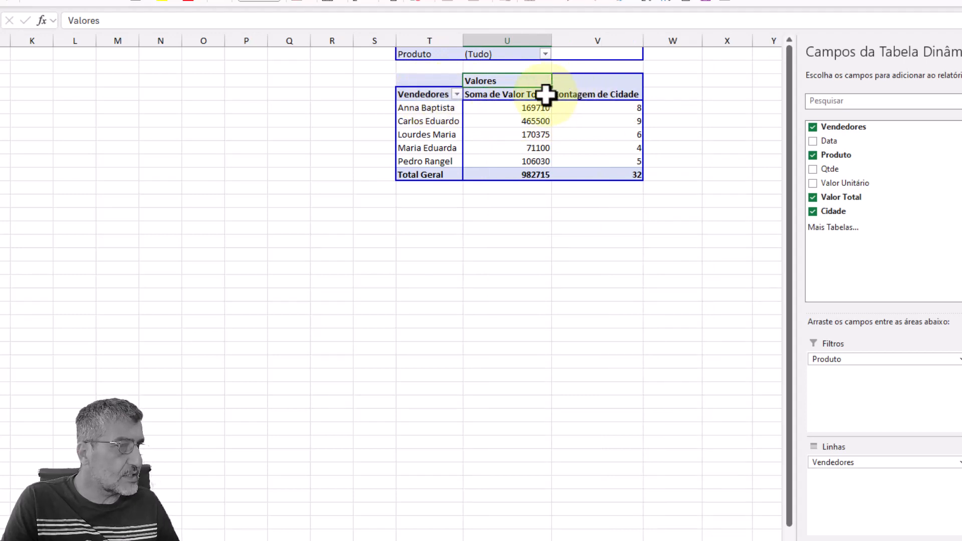
pyautogui.moveTo(422, 95); pyautogui.dragTo(489, 84)
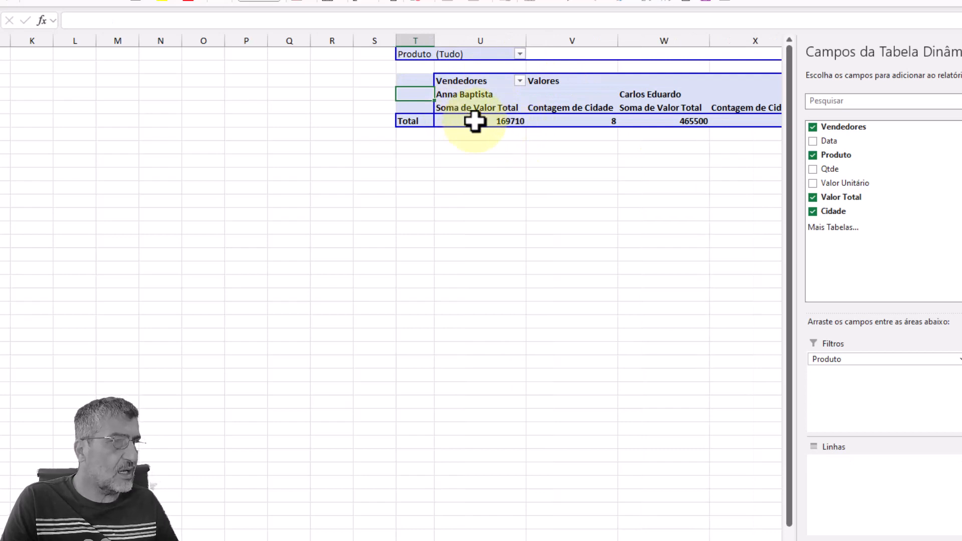
pyautogui.moveTo(416, 55); pyautogui.dragTo(396, 132)
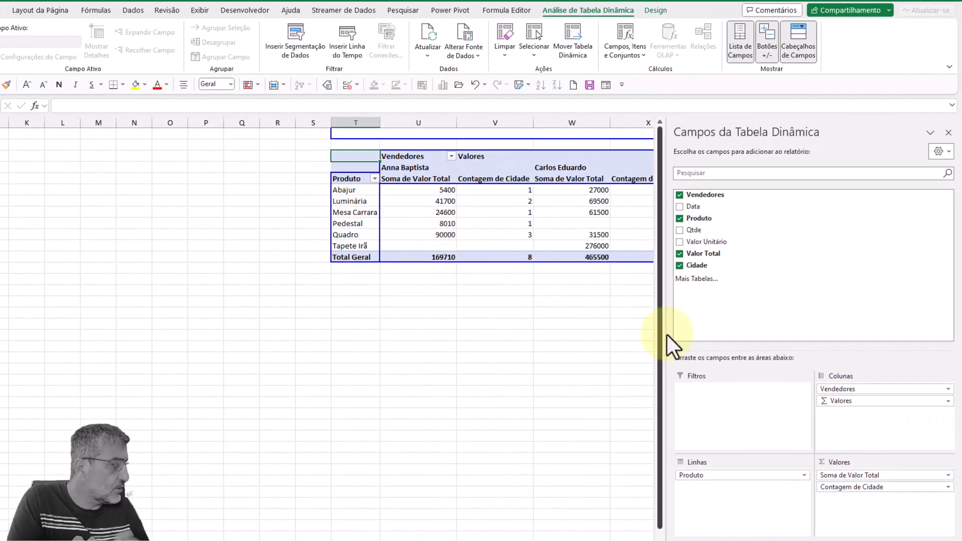
# - Remove the Cidade count from the values, then return Produto to the report filter and Vendedores to the rows
pyautogui.moveTo(868, 493); pyautogui.dragTo(764, 254)
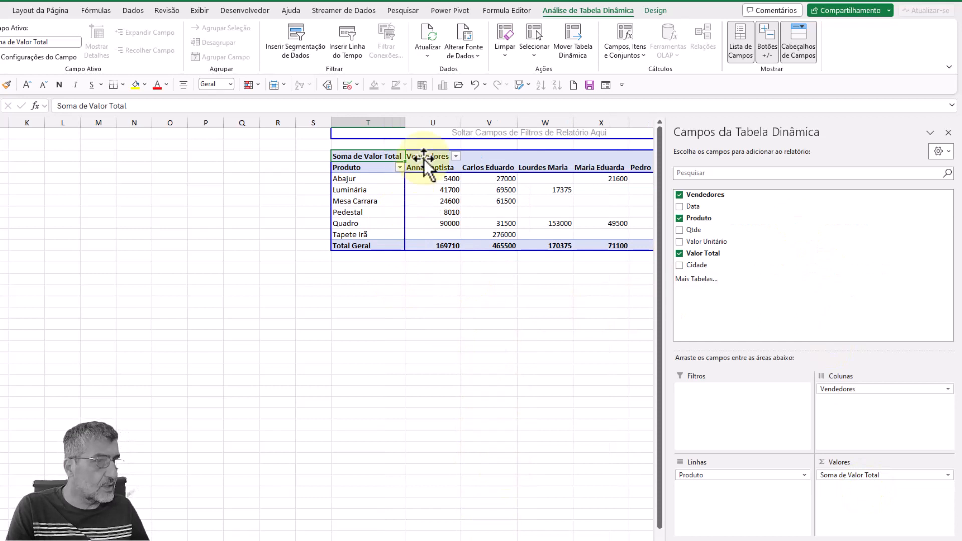
pyautogui.moveTo(354, 170); pyautogui.dragTo(367, 132)
pyautogui.moveTo(428, 158); pyautogui.dragTo(361, 175)
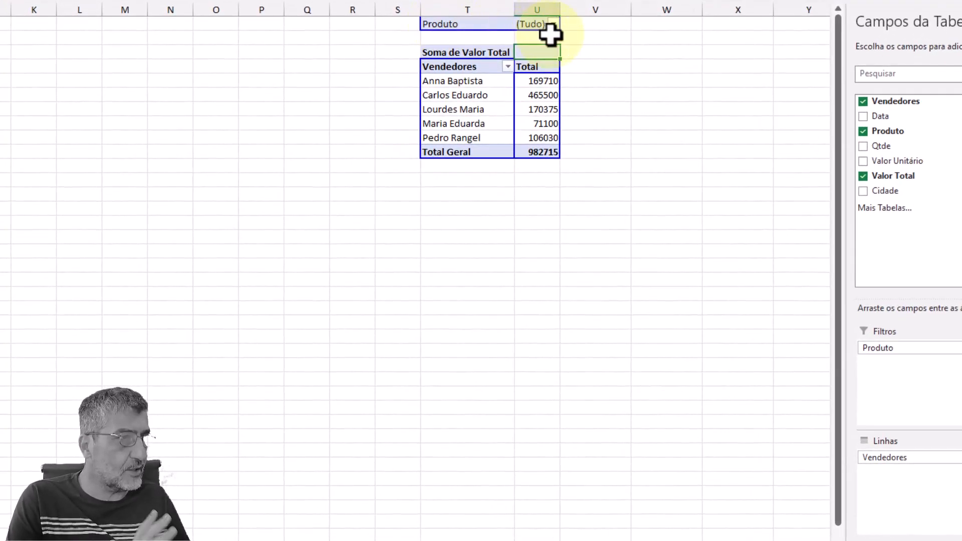
# - Filter the pivot table by the product Luminária
pyautogui.click(553, 25)
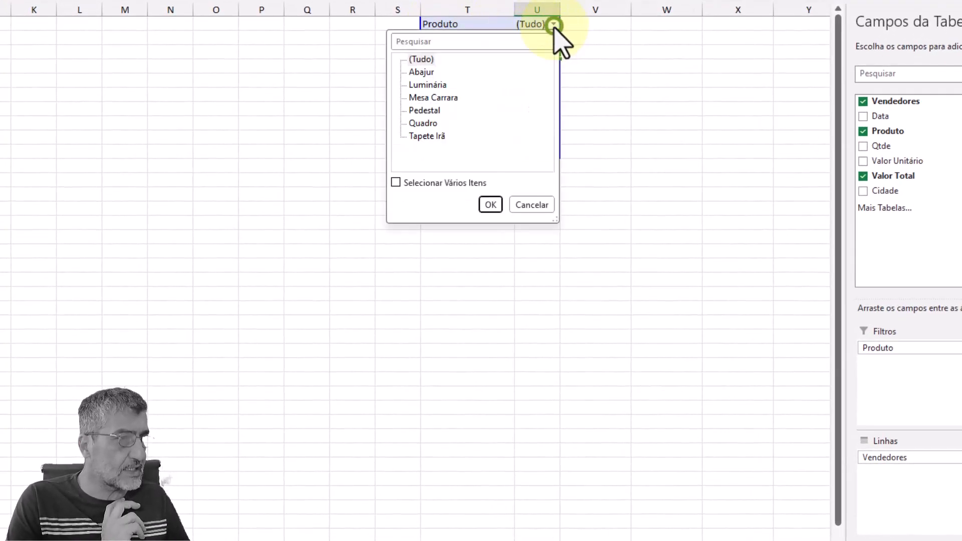
pyautogui.click(428, 86)
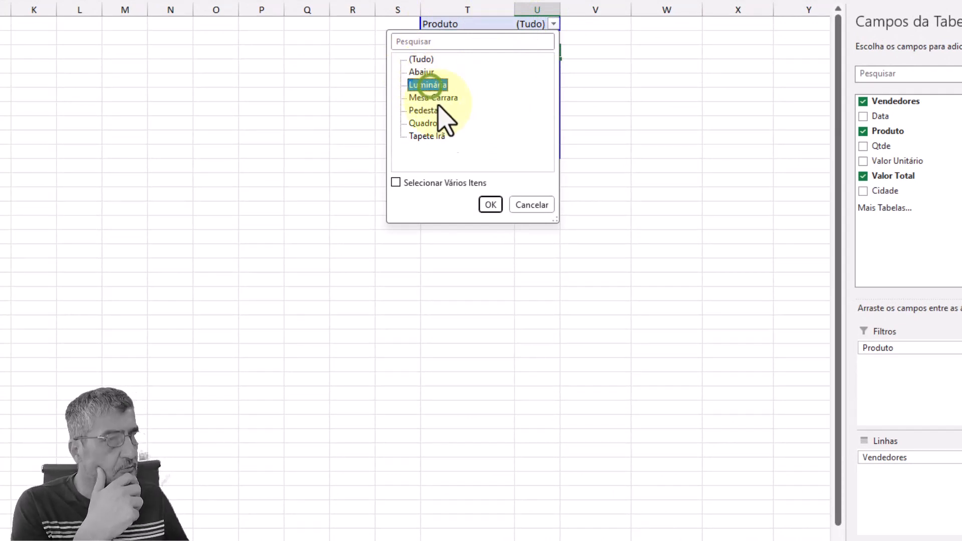
pyautogui.click(491, 205)
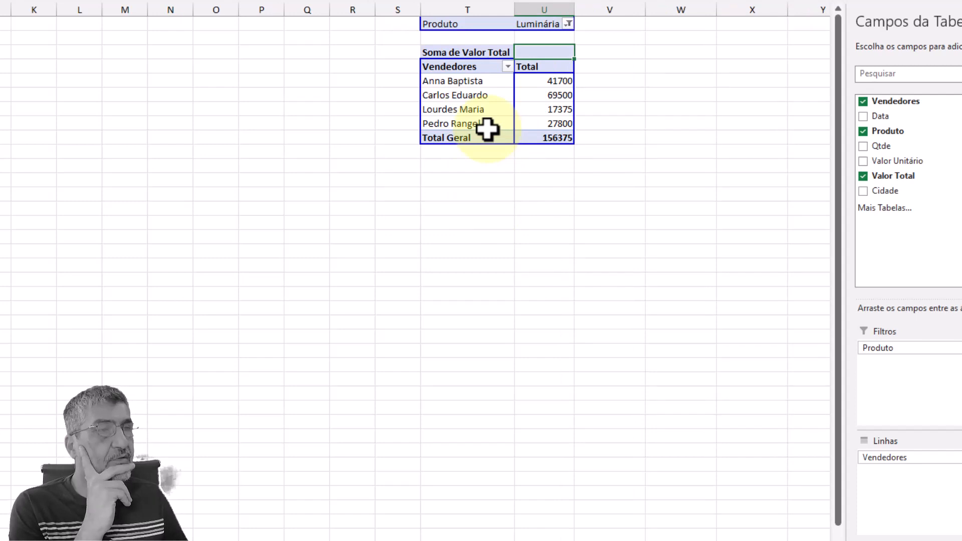
# - Allow multiple items in the Produto filter and include Quadro along with Luminária
pyautogui.click(567, 24)
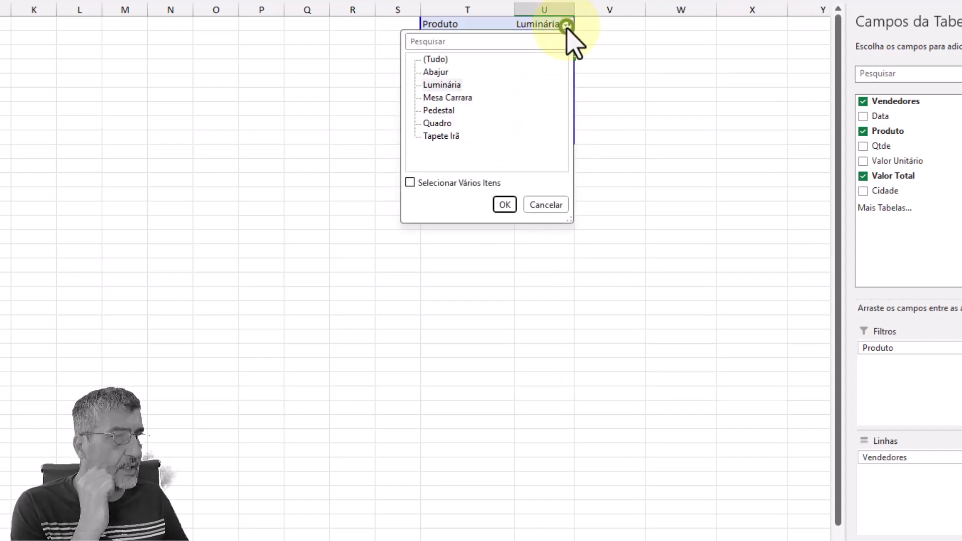
pyautogui.click(411, 182)
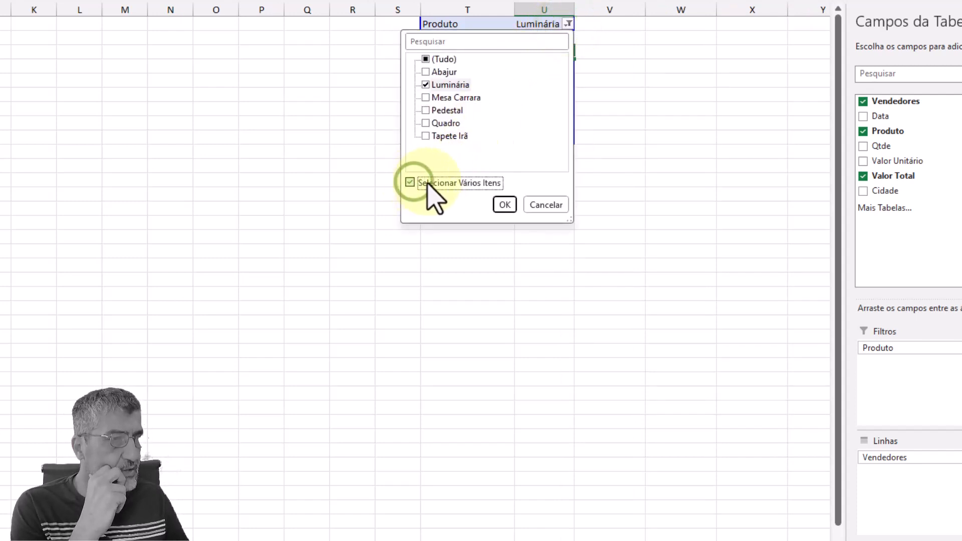
pyautogui.click(425, 123)
pyautogui.click(505, 204)
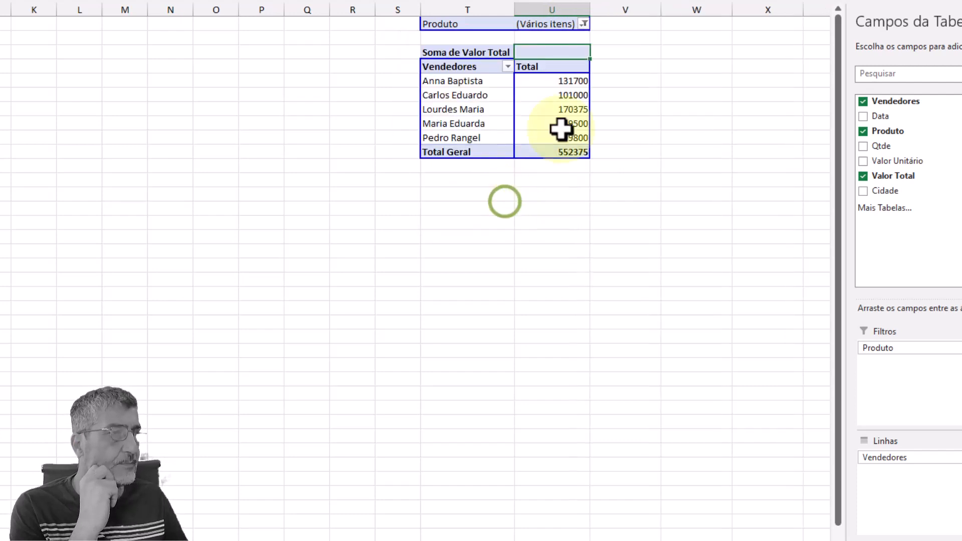
# - Reset the Produto filter to include all products, then remove Produto from the report filter
pyautogui.click(584, 24)
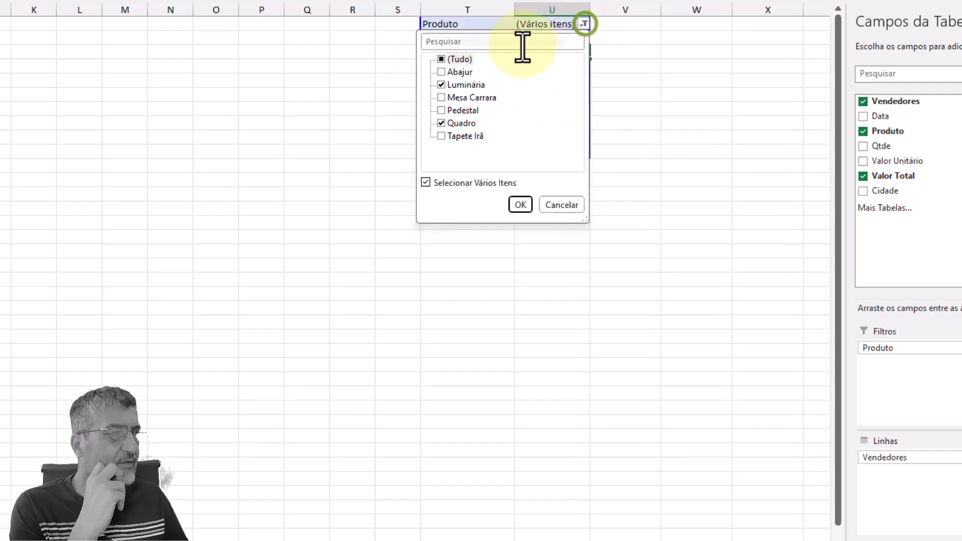
pyautogui.click(442, 60)
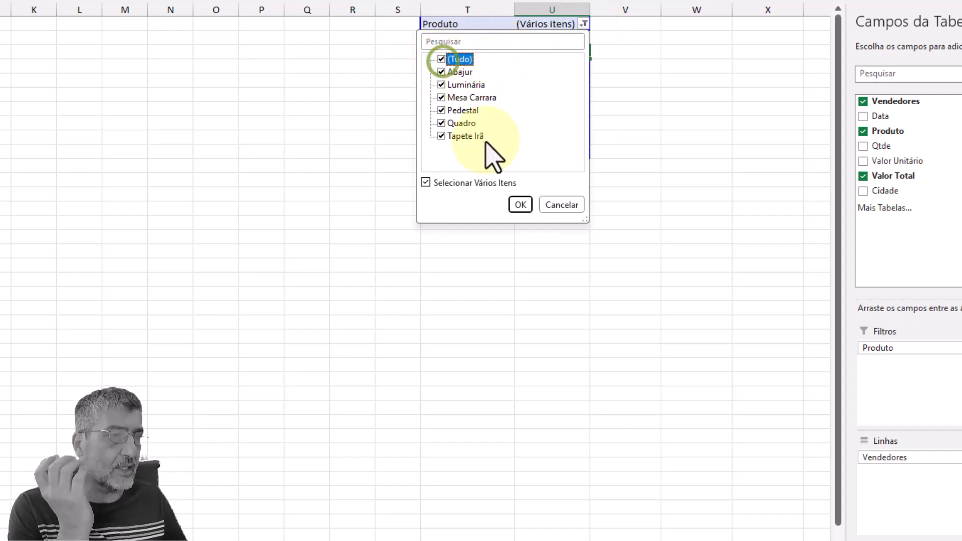
pyautogui.click(520, 204)
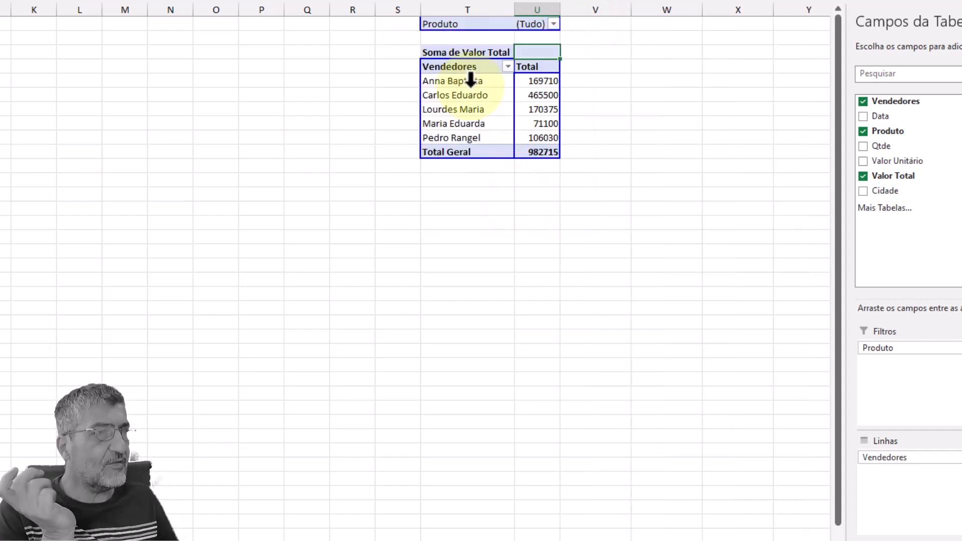
pyautogui.moveTo(450, 24); pyautogui.dragTo(667, 34)
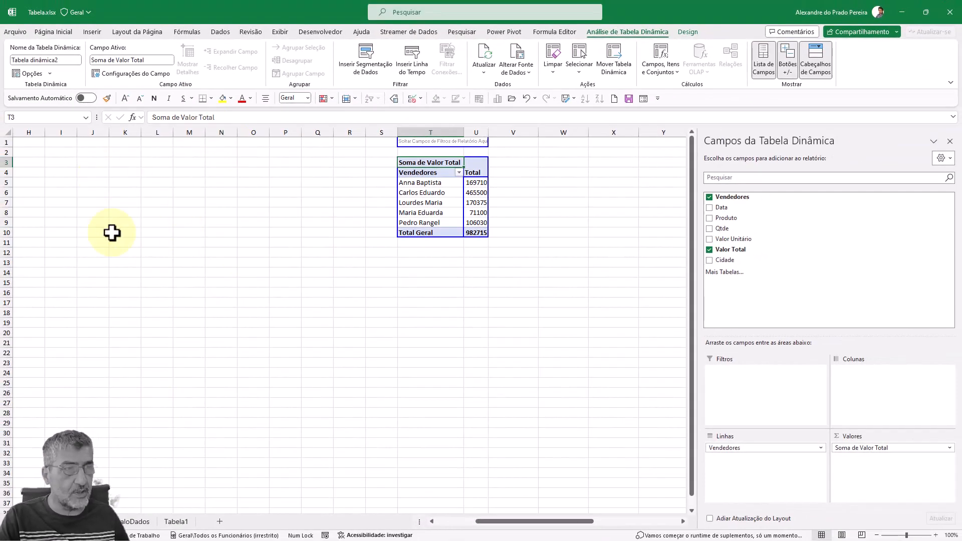
# - Insert a pivot table from the Tabela1 sheet's data on a new worksheet, outside the data model, with Produto as rows and Valor Total as values
pyautogui.click(176, 522)
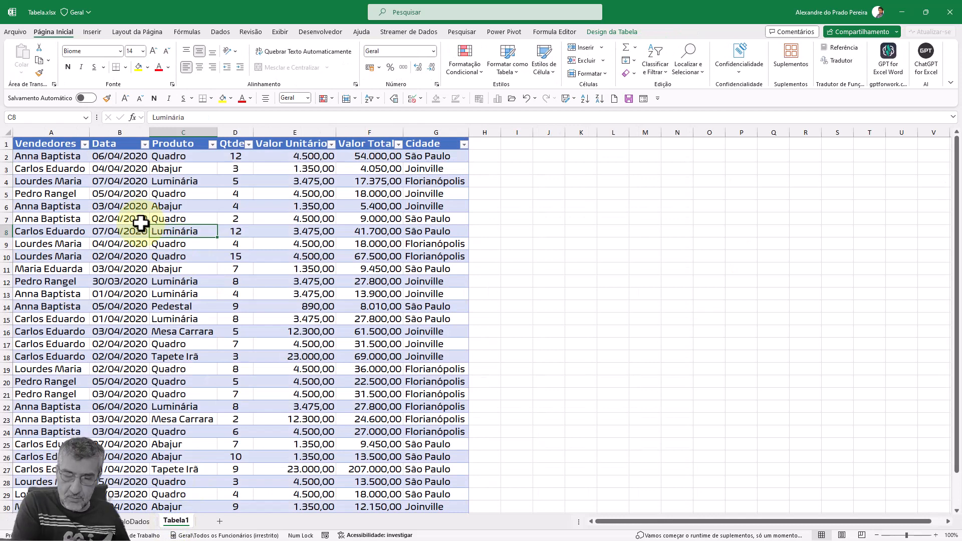
pyautogui.click(128, 169)
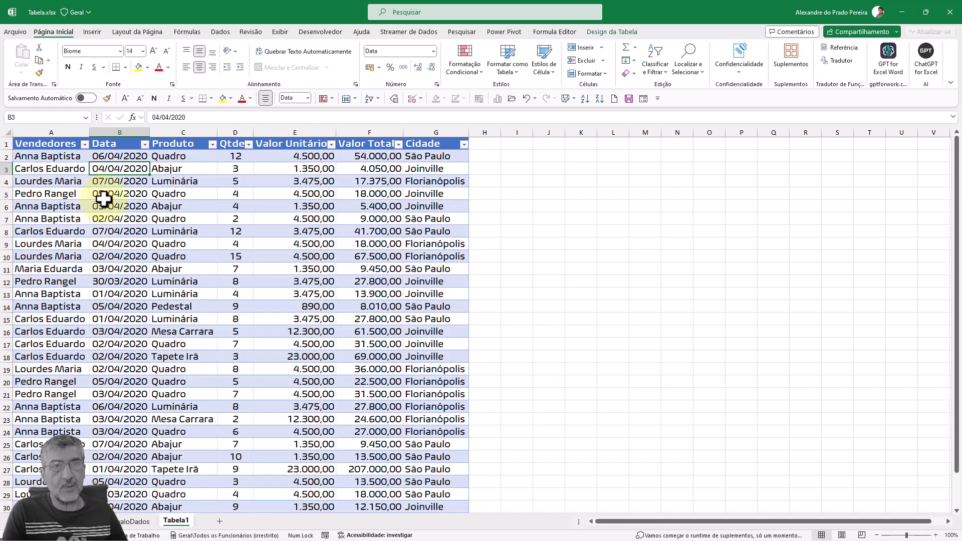
pyautogui.click(89, 28)
pyautogui.click(31, 62)
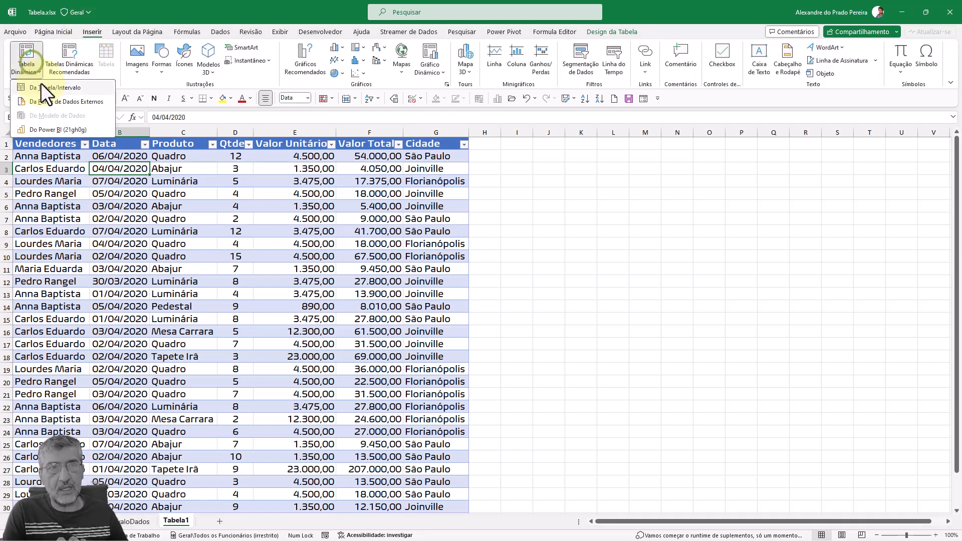
pyautogui.click(44, 90)
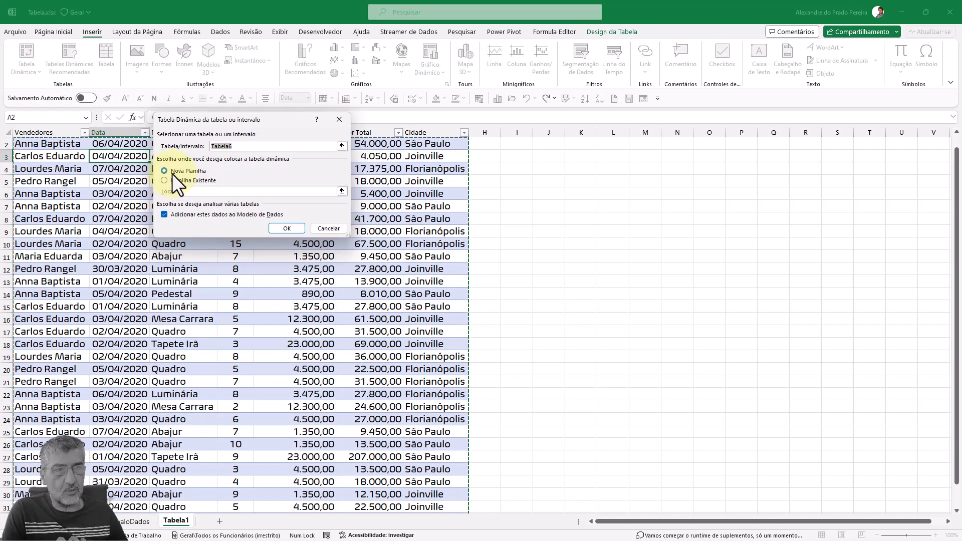
pyautogui.click(200, 215)
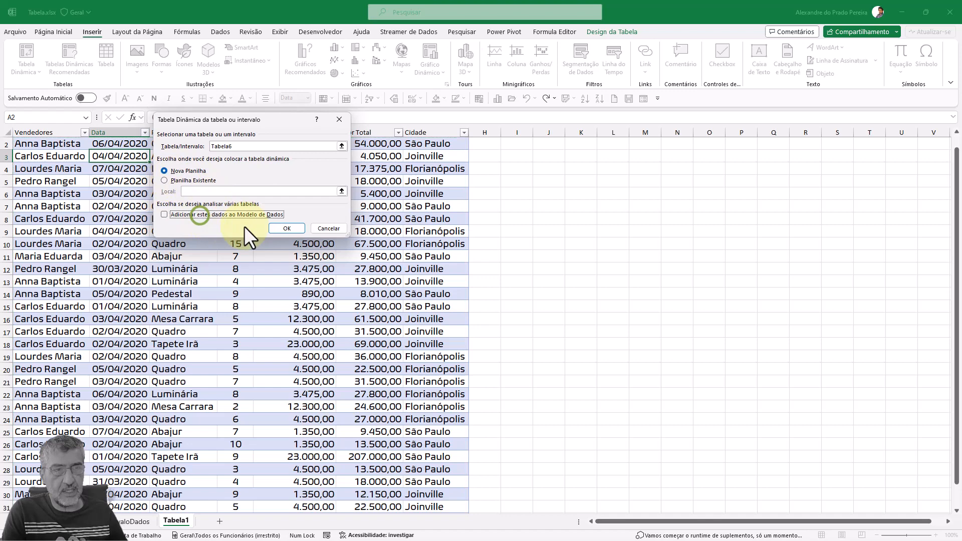
pyautogui.click(283, 230)
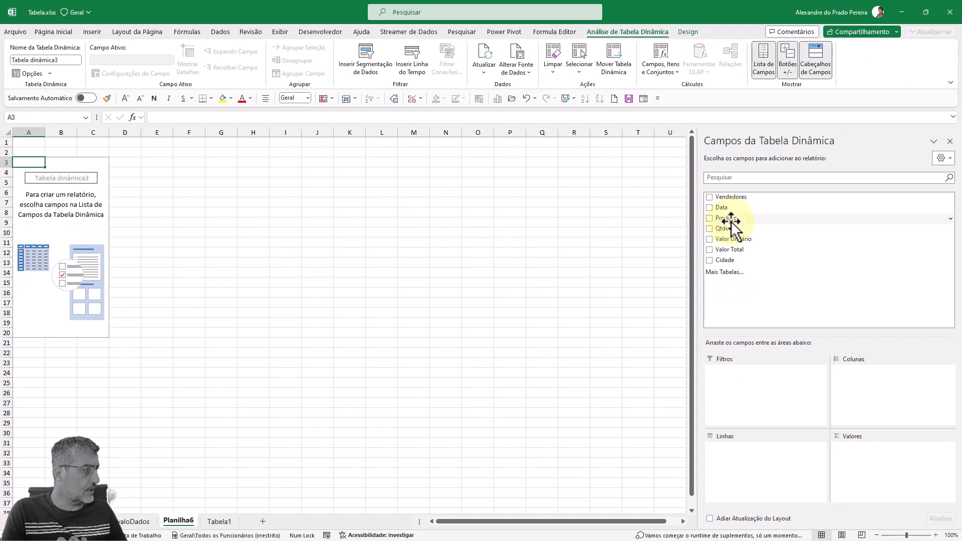
pyautogui.moveTo(731, 221); pyautogui.dragTo(753, 466)
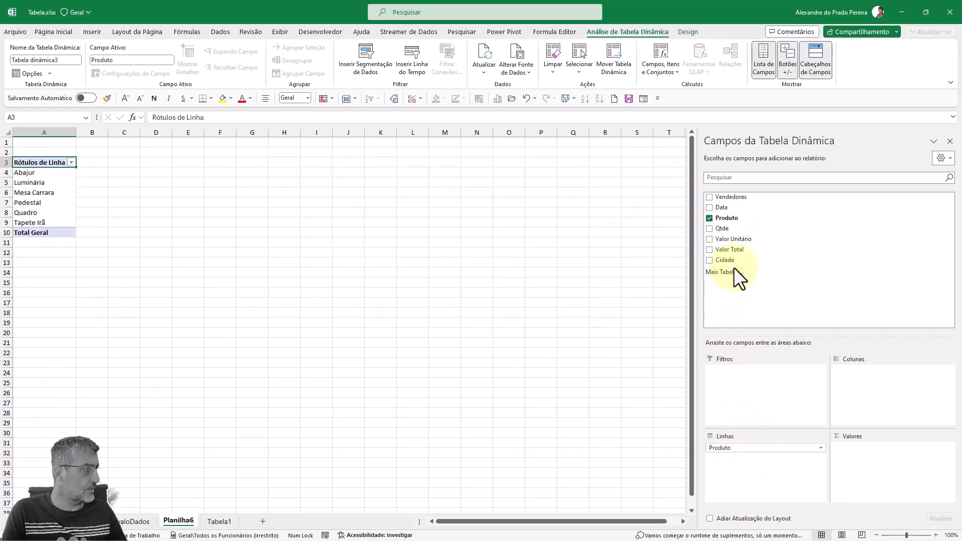
pyautogui.moveTo(732, 253); pyautogui.dragTo(870, 448)
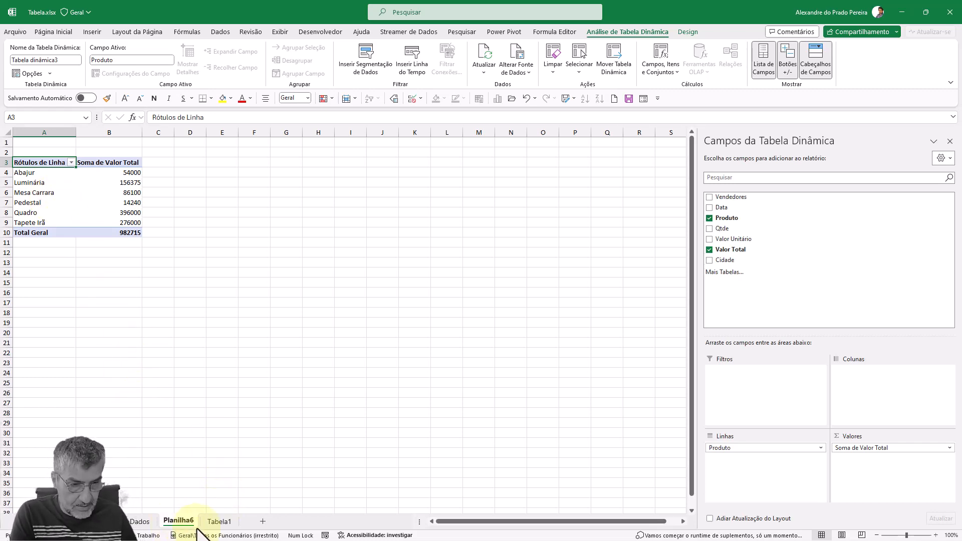
# - Bring up the recommended pivot tables for the Tabela1 sheet's data and widen their pane
pyautogui.click(214, 526)
pyautogui.click(120, 217)
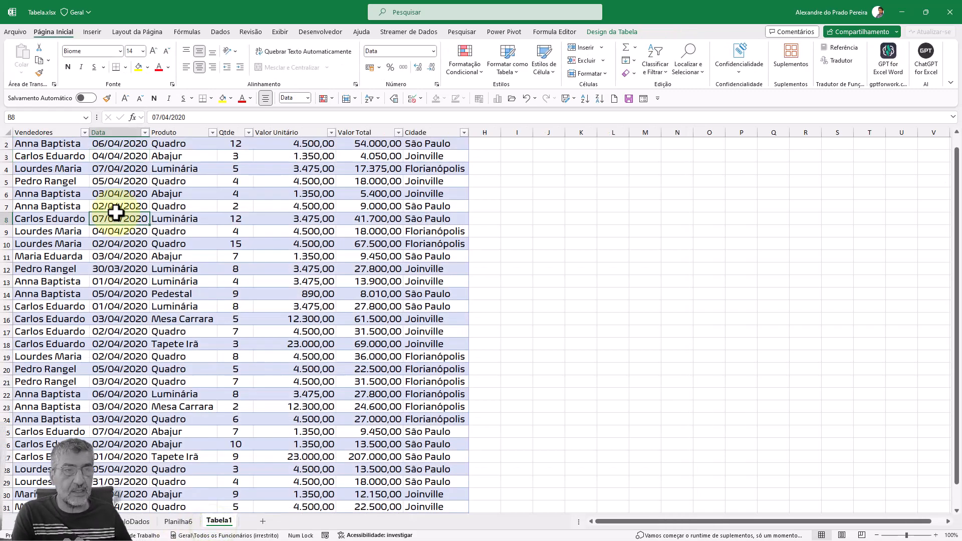
pyautogui.scroll(1, 116, 216)
pyautogui.click(129, 194)
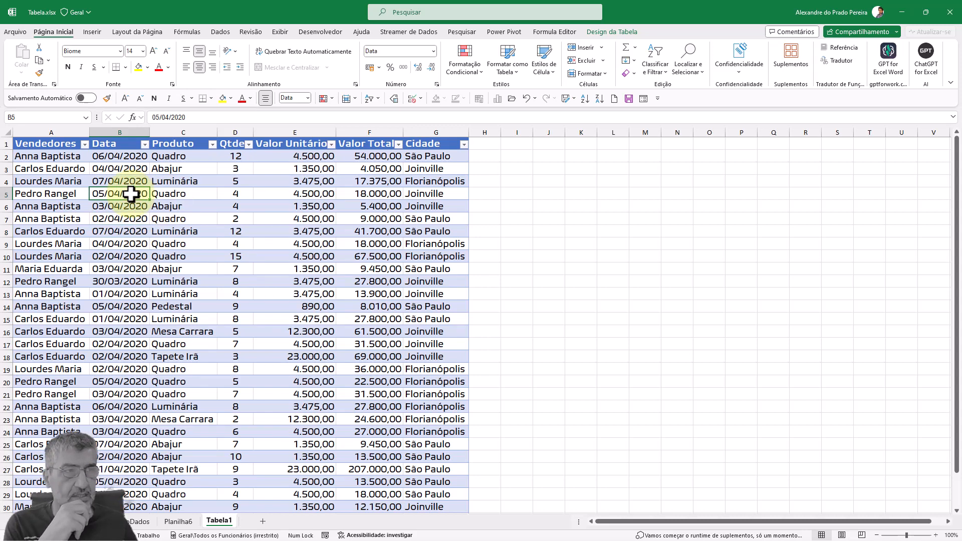
pyautogui.click(128, 169)
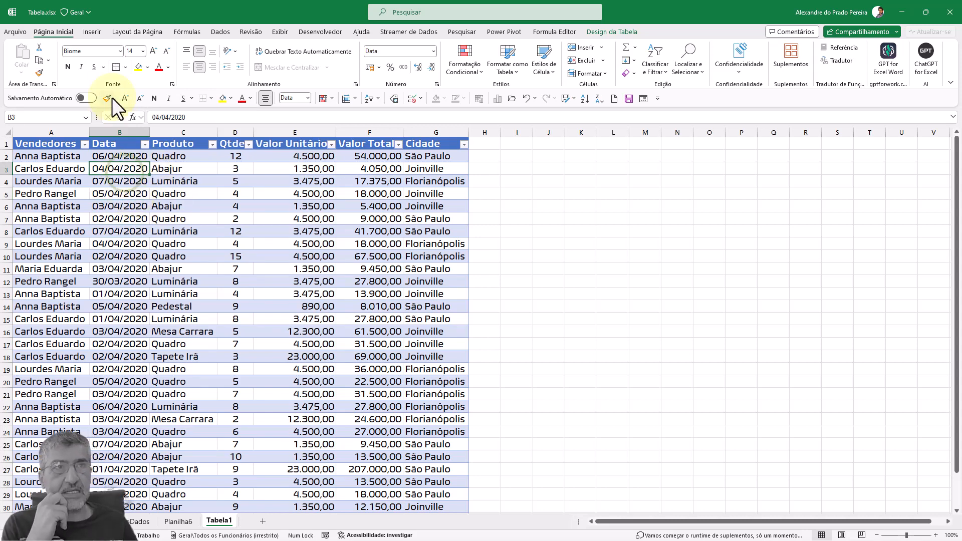
pyautogui.click(94, 32)
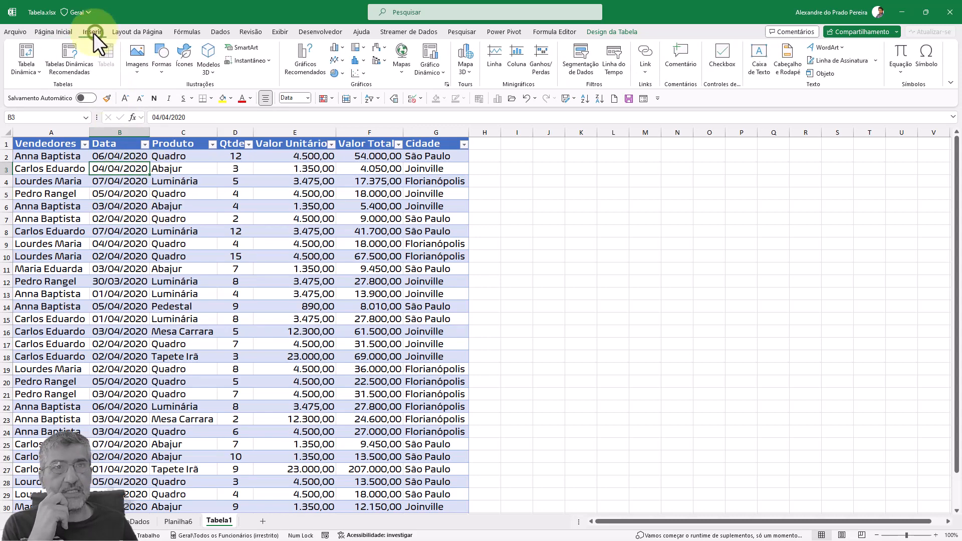
pyautogui.click(68, 59)
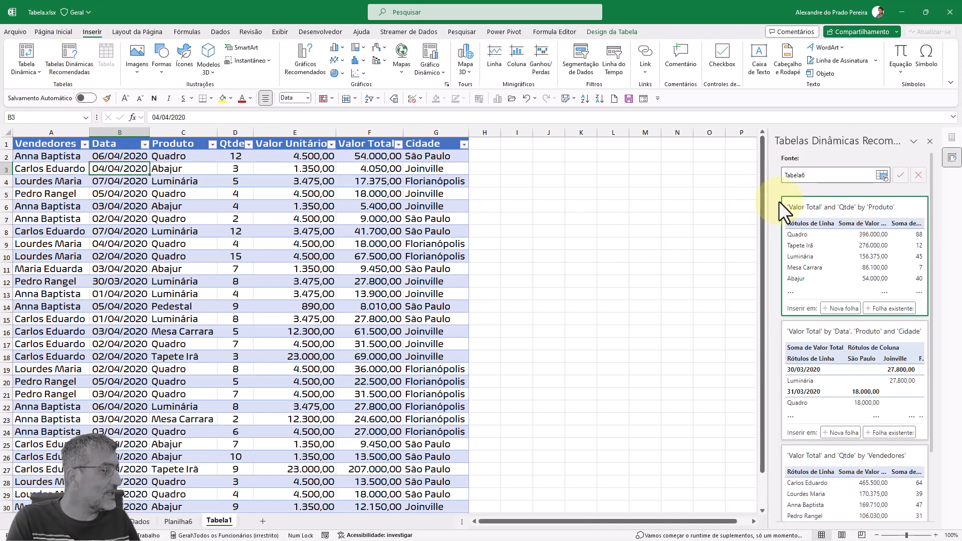
pyautogui.moveTo(768, 251); pyautogui.dragTo(544, 294)
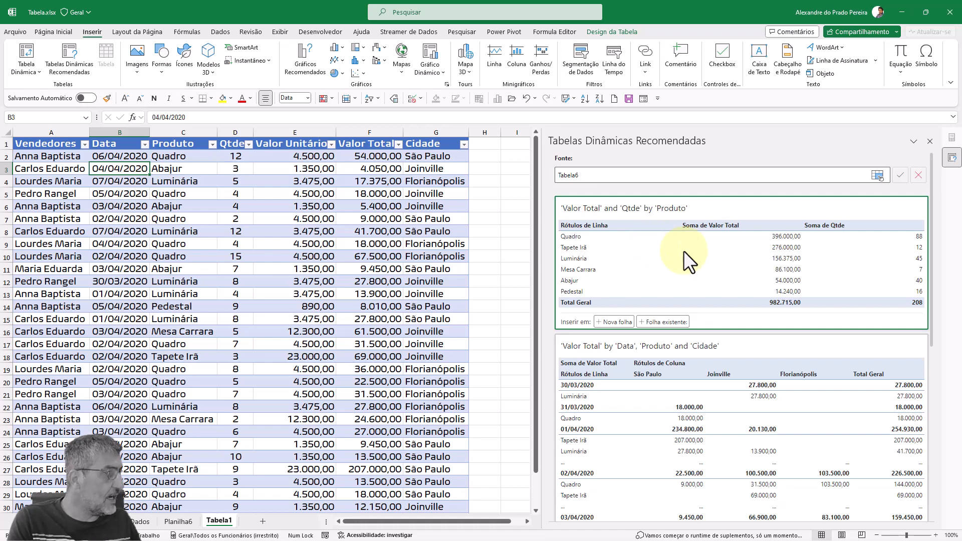
# - Review all the recommended pivot tables and insert the 'Valor Total' and 'Qtde' by 'Produto' one on a new sheet
pyautogui.scroll(-4, 684, 251)
pyautogui.scroll(4, 683, 250)
pyautogui.scroll(-6, 683, 250)
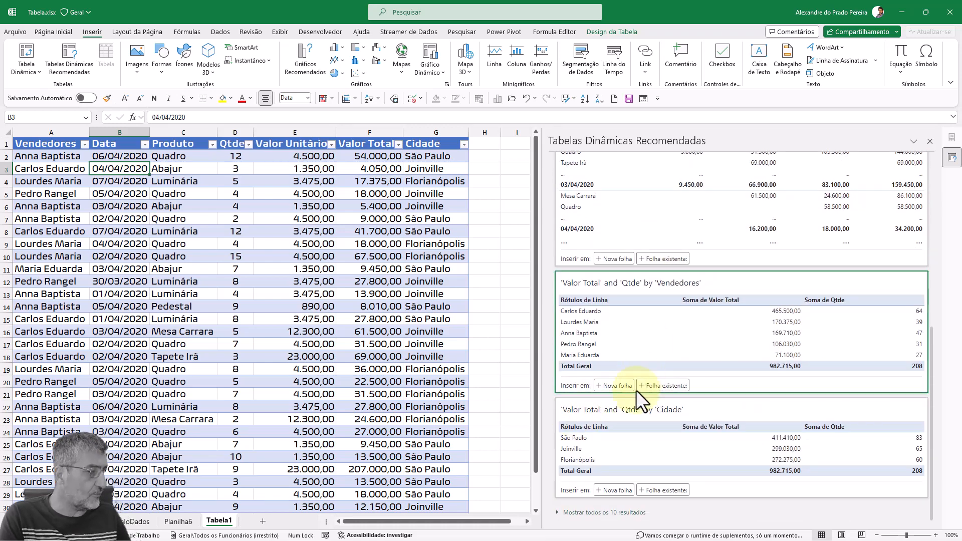
pyautogui.click(601, 512)
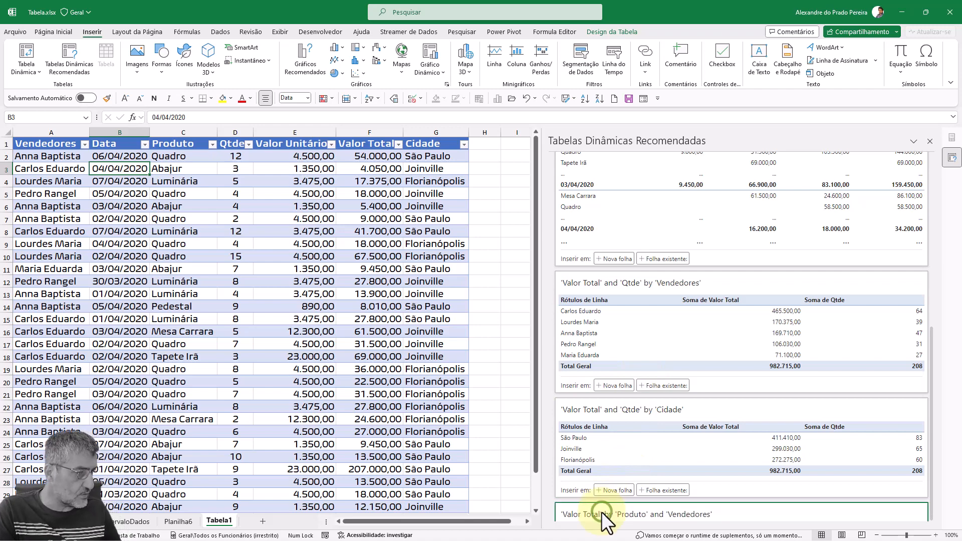
pyautogui.scroll(-6, 628, 417)
pyautogui.scroll(10, 628, 417)
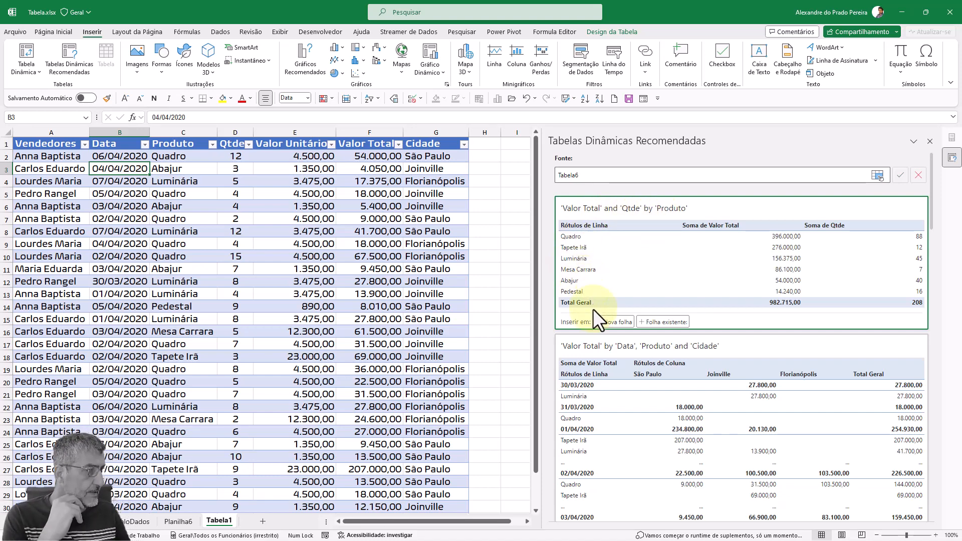
pyautogui.click(615, 323)
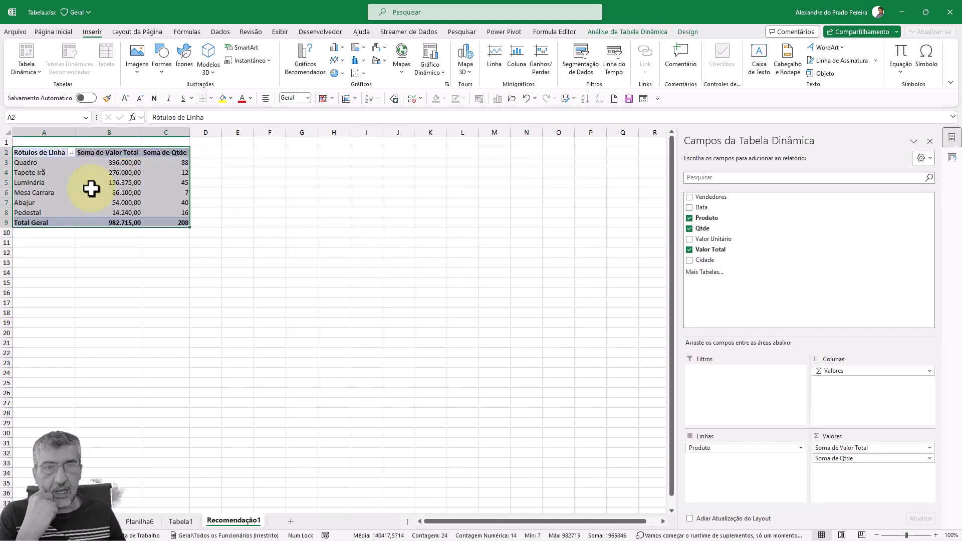
pyautogui.click(91, 189)
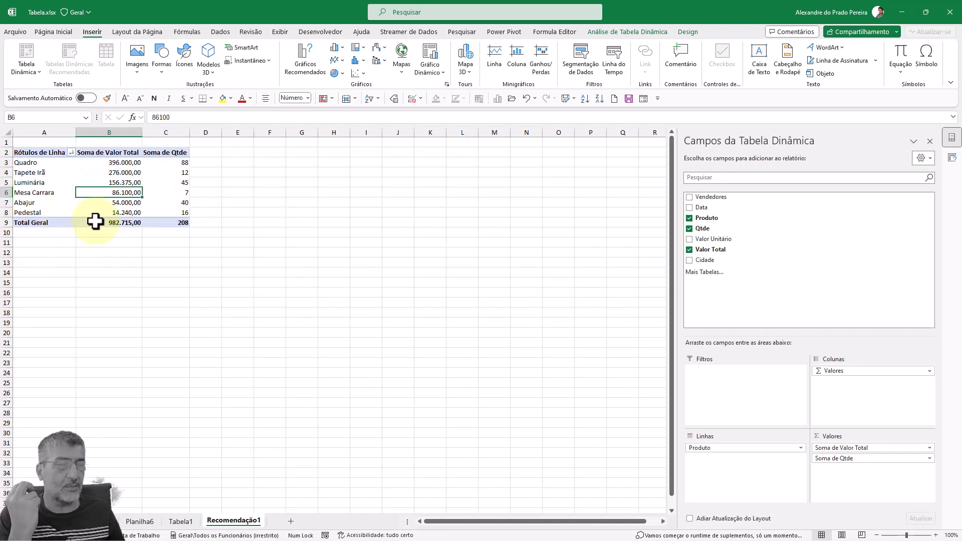
pyautogui.click(90, 178)
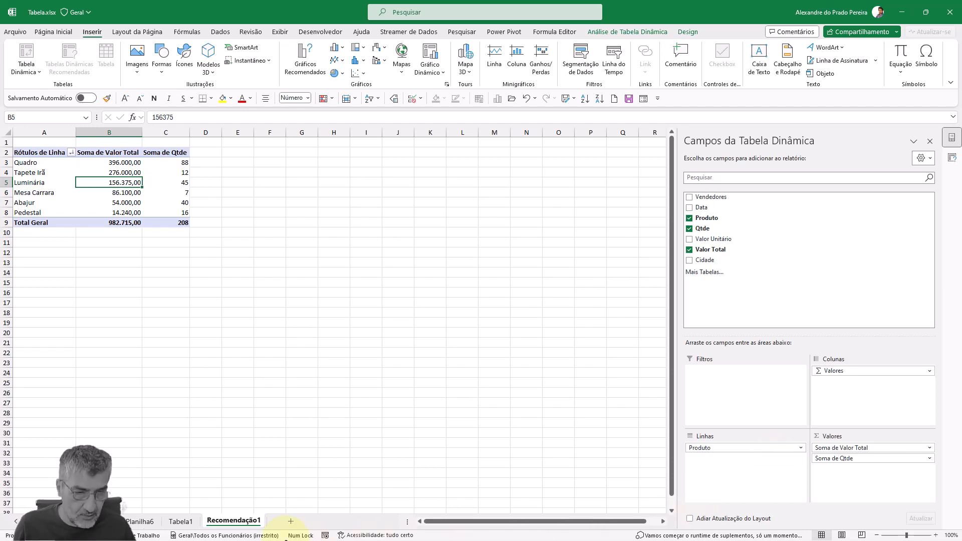
# - Return to the TD sheet's pivot table, add Produto to the rows and place Vendedores ahead of it
pyautogui.click(140, 521)
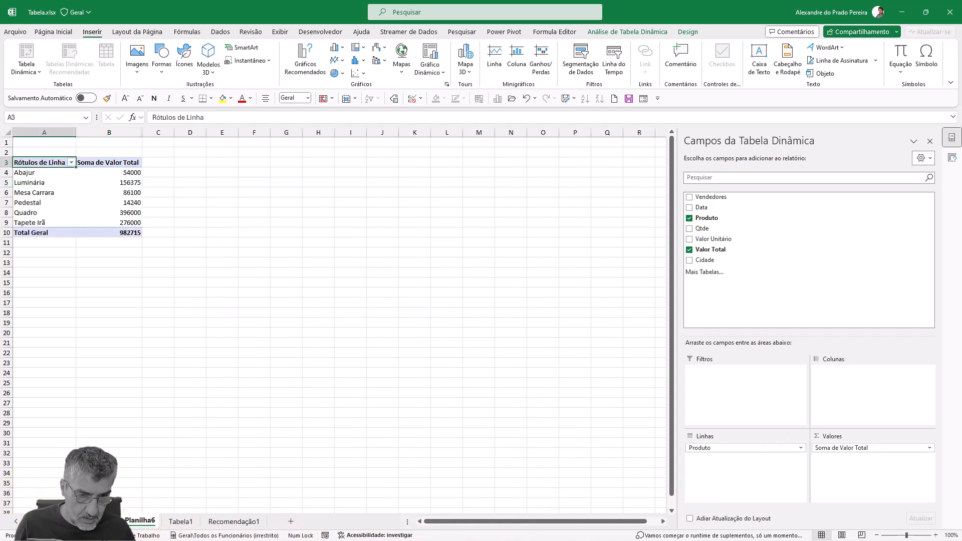
pyautogui.click(15, 521)
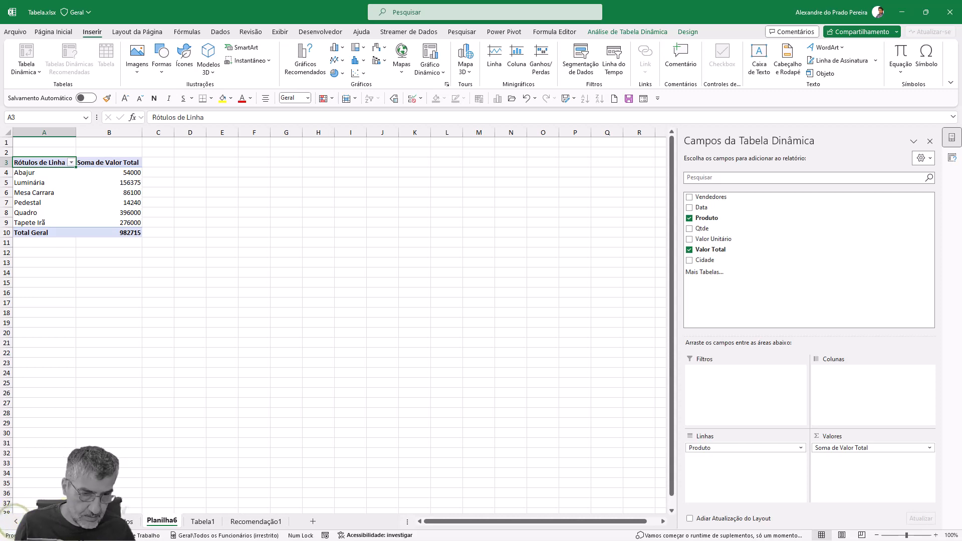
pyautogui.click(80, 521)
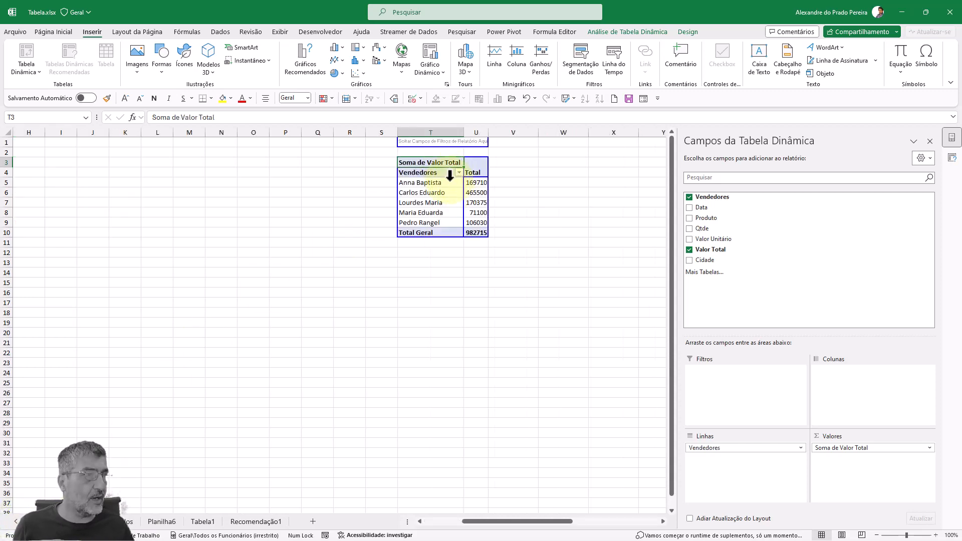
pyautogui.moveTo(704, 218); pyautogui.dragTo(431, 191)
pyautogui.click(483, 167)
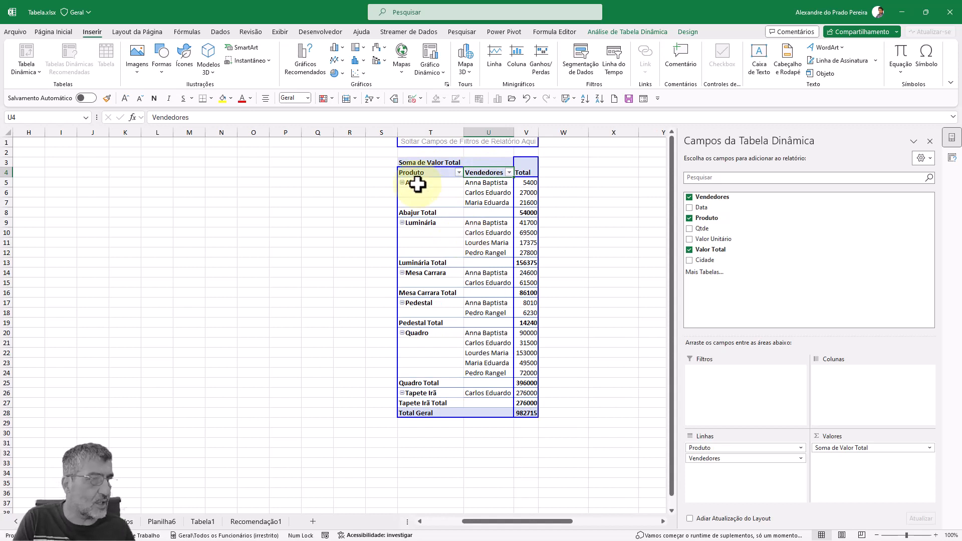
pyautogui.moveTo(491, 175); pyautogui.dragTo(424, 187)
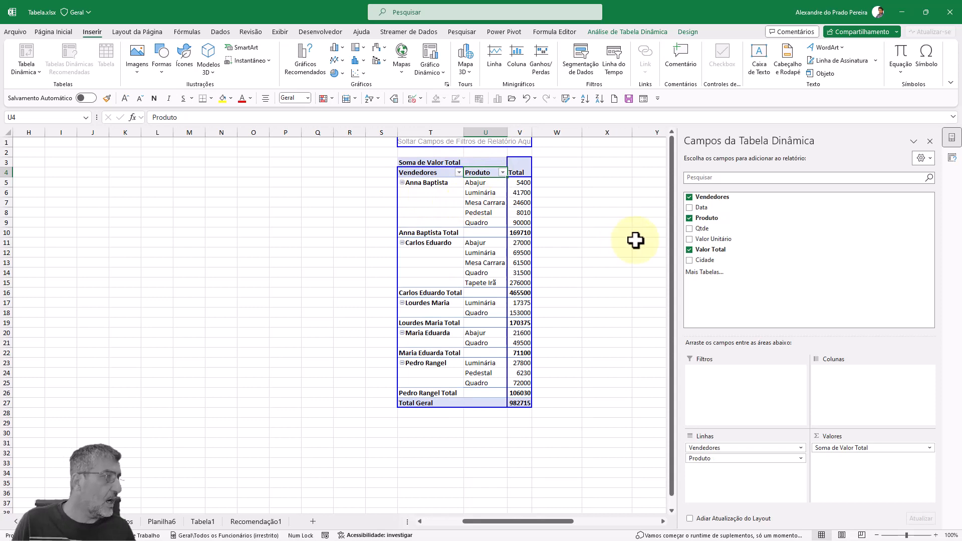
# - Add Cidade as the first row field of the pivot table, then move Produto ahead of Cidade and Vendedores
pyautogui.moveTo(708, 261); pyautogui.dragTo(419, 180)
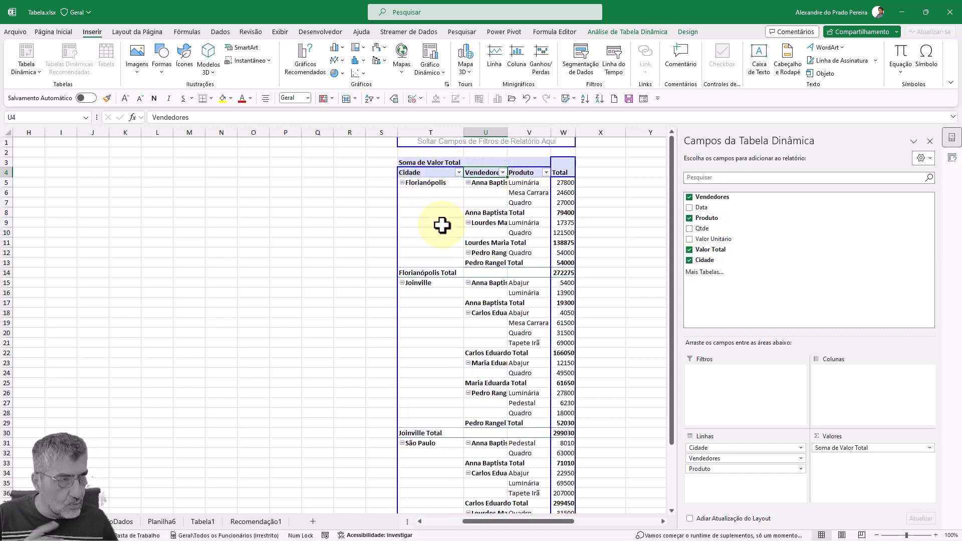
pyautogui.moveTo(527, 172); pyautogui.dragTo(440, 185)
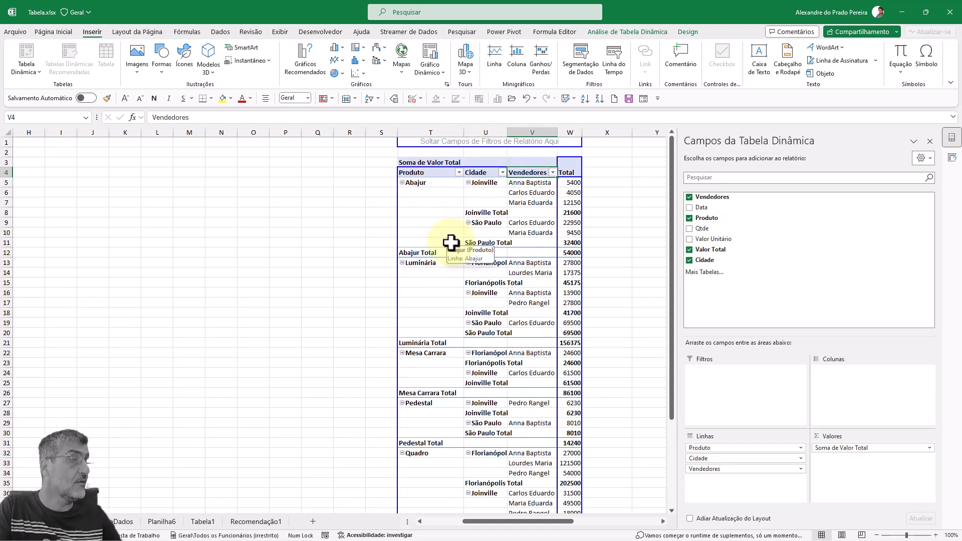